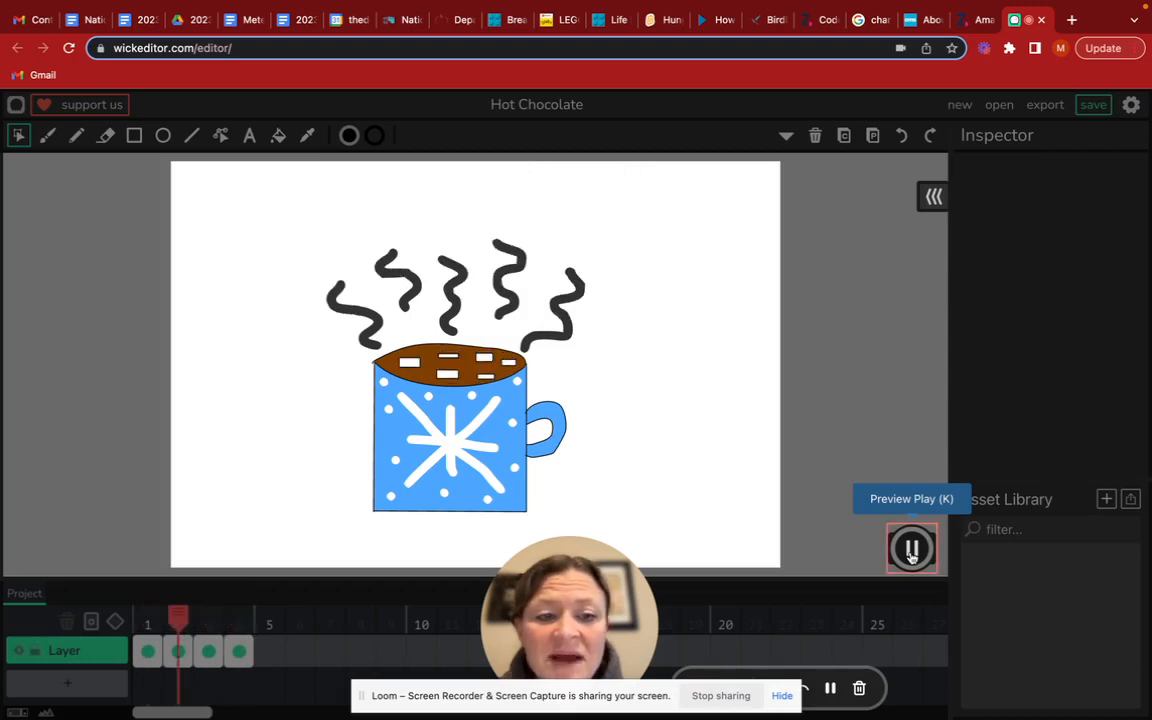
Stop the Hot Chocolate preview, search the web for "wick editor" in a new browser tab and open The Wick Editor site
click(911, 550)
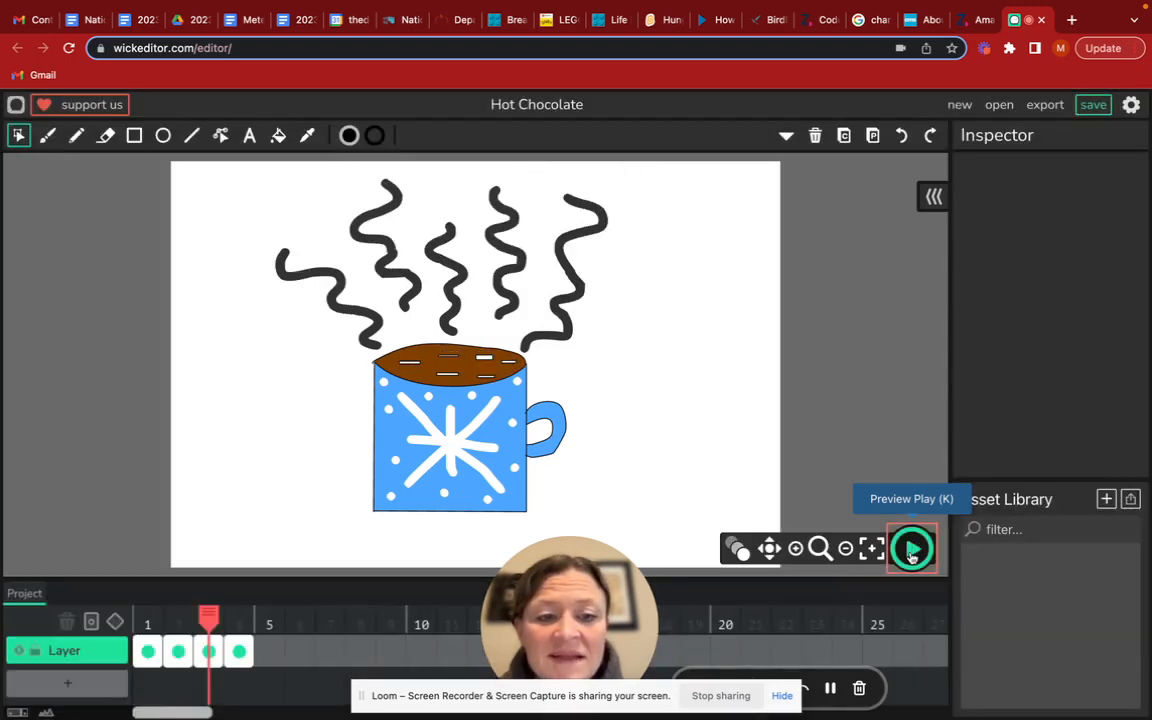
click(1071, 19)
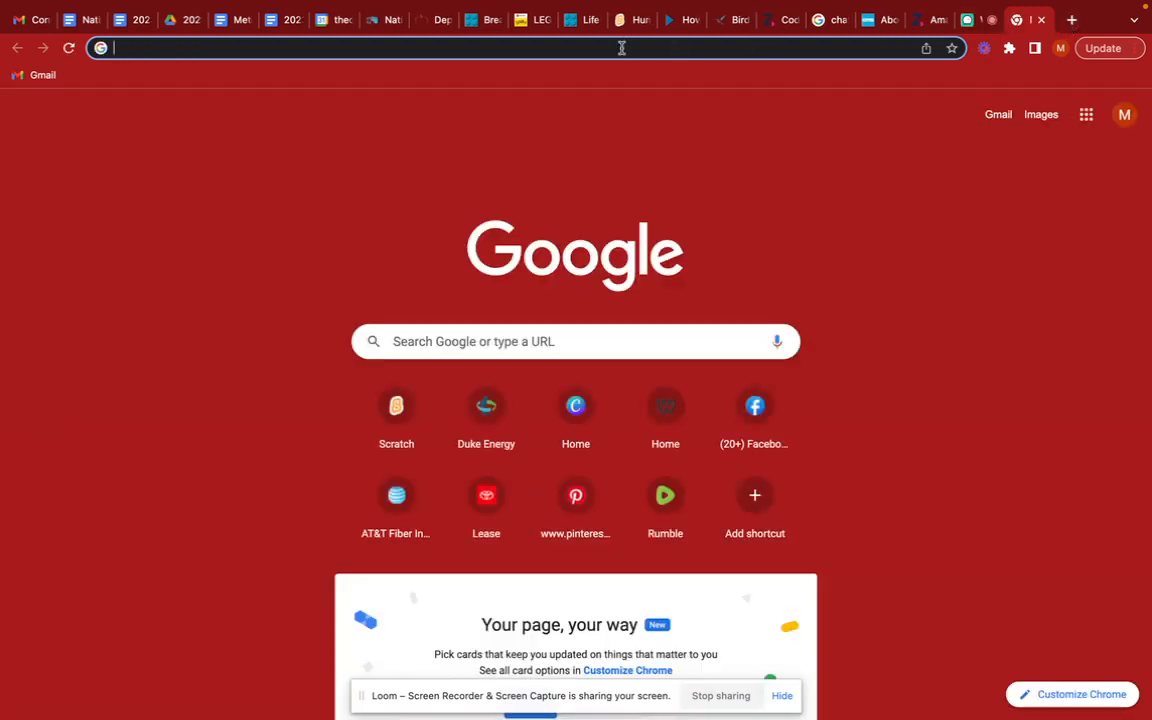
text(wick)
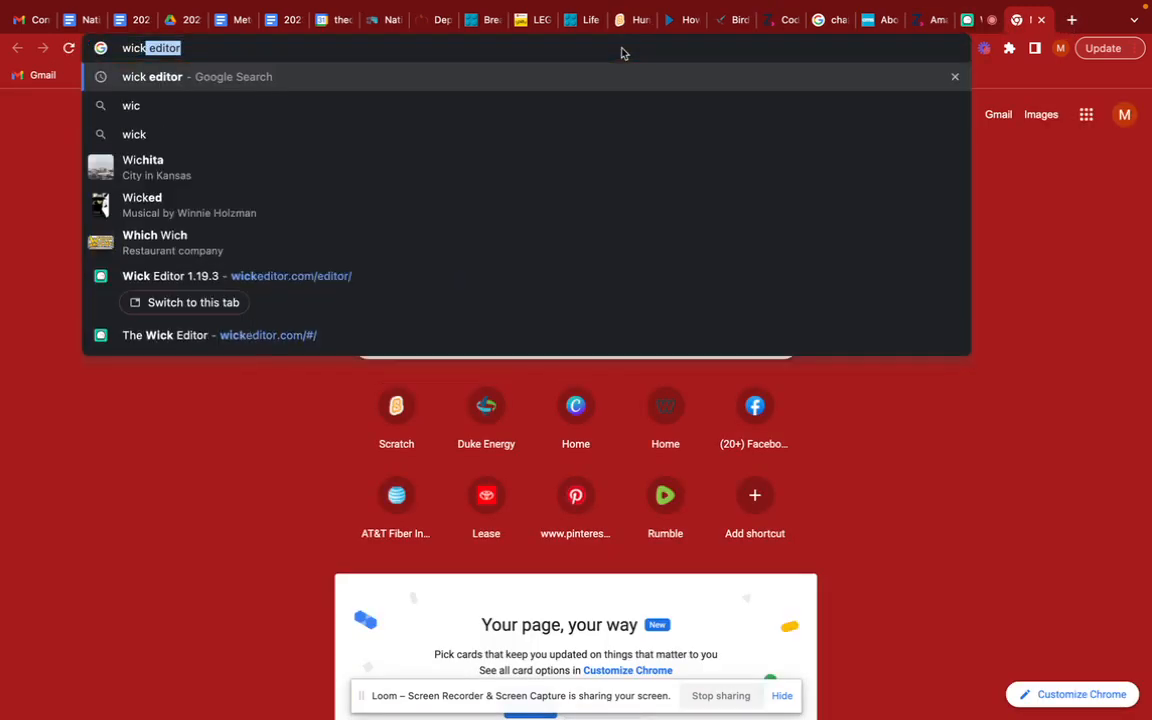
text( editor)
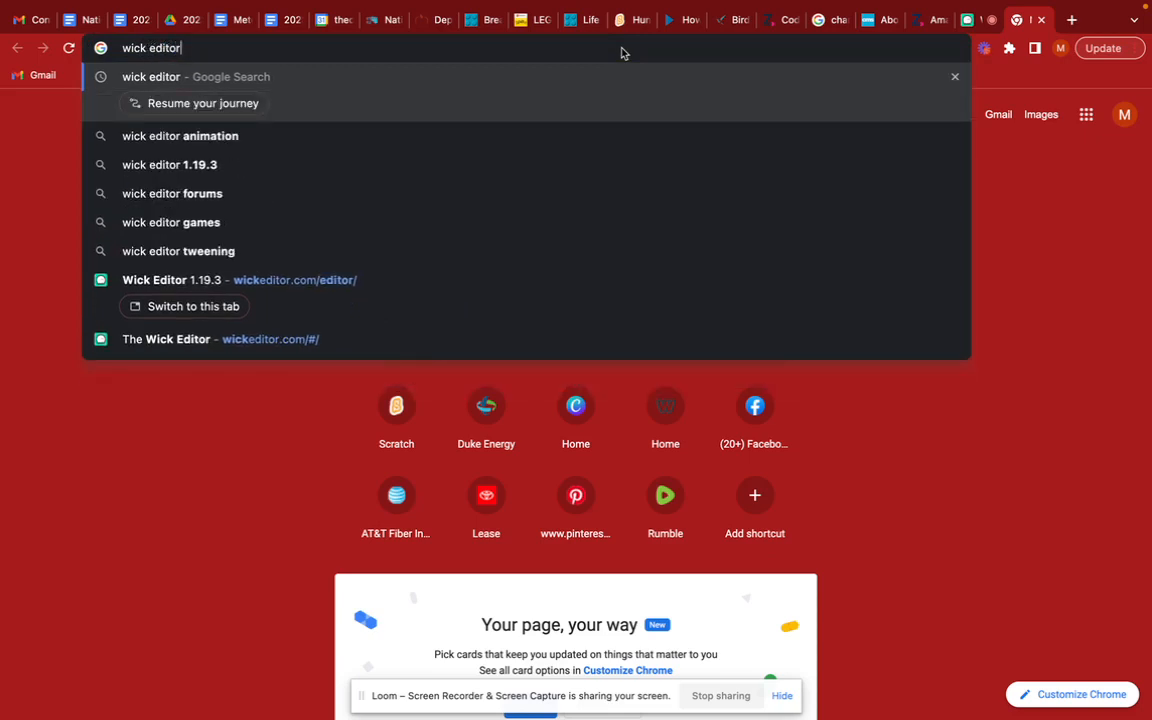
key(Return)
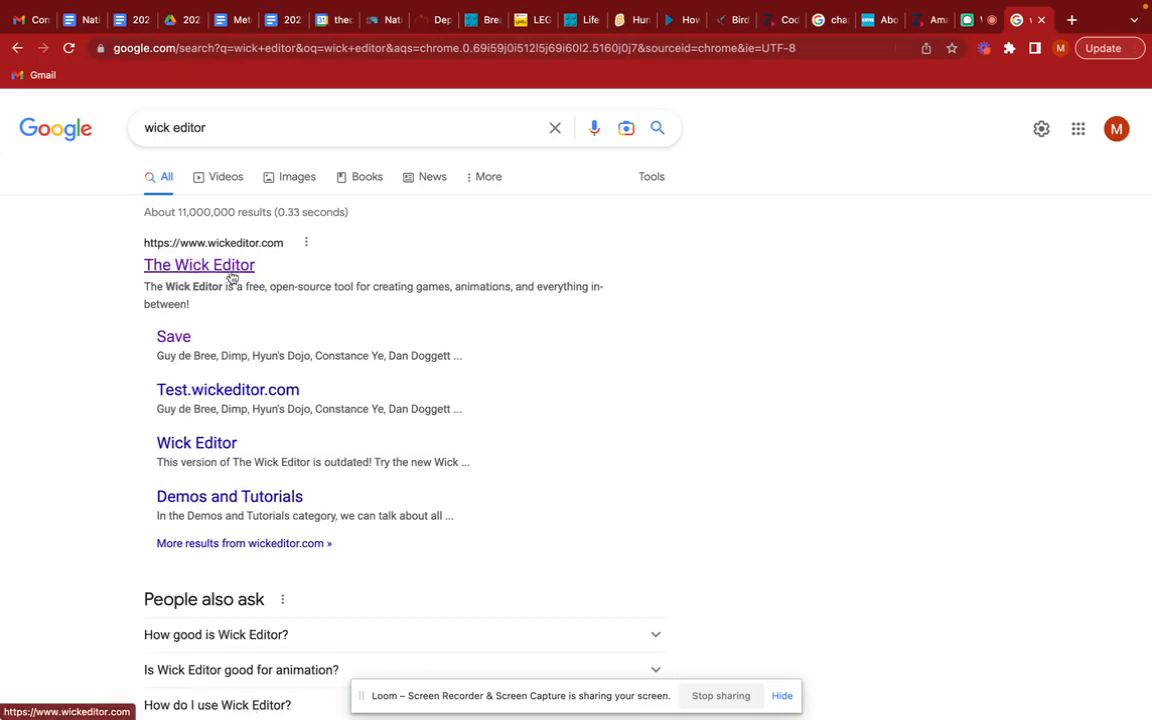
click(228, 266)
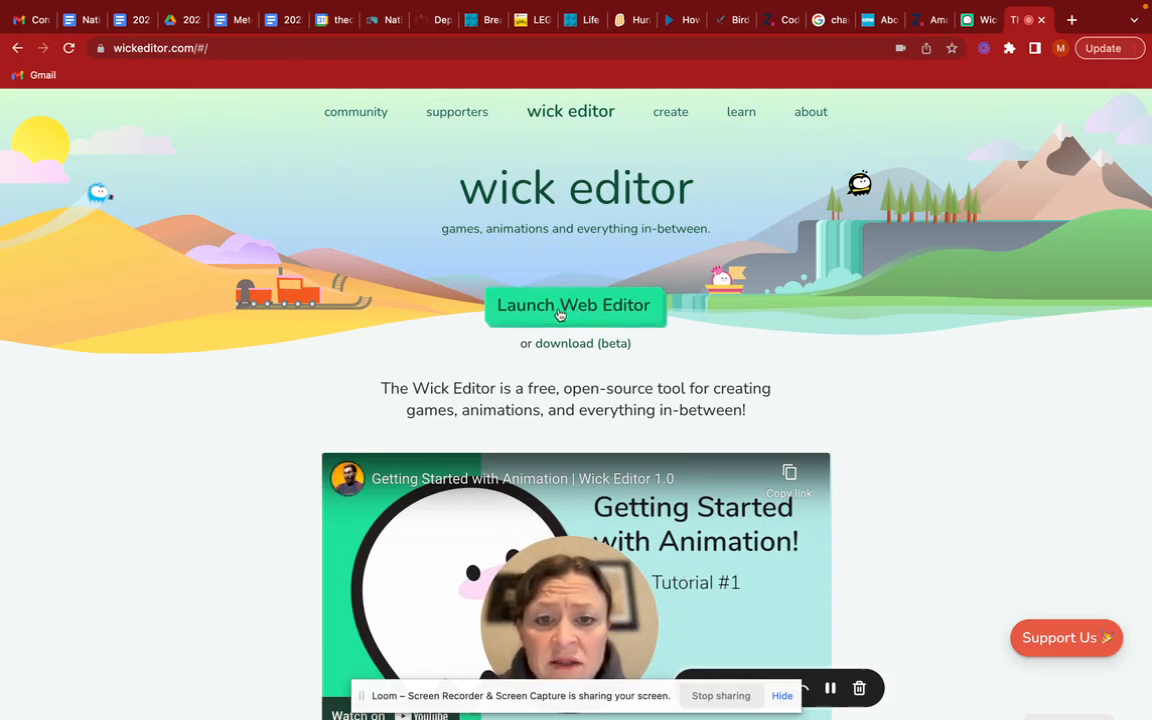
Launch the web editor and dismiss the autosave prompt without loading or deleting the autosave
click(650, 315)
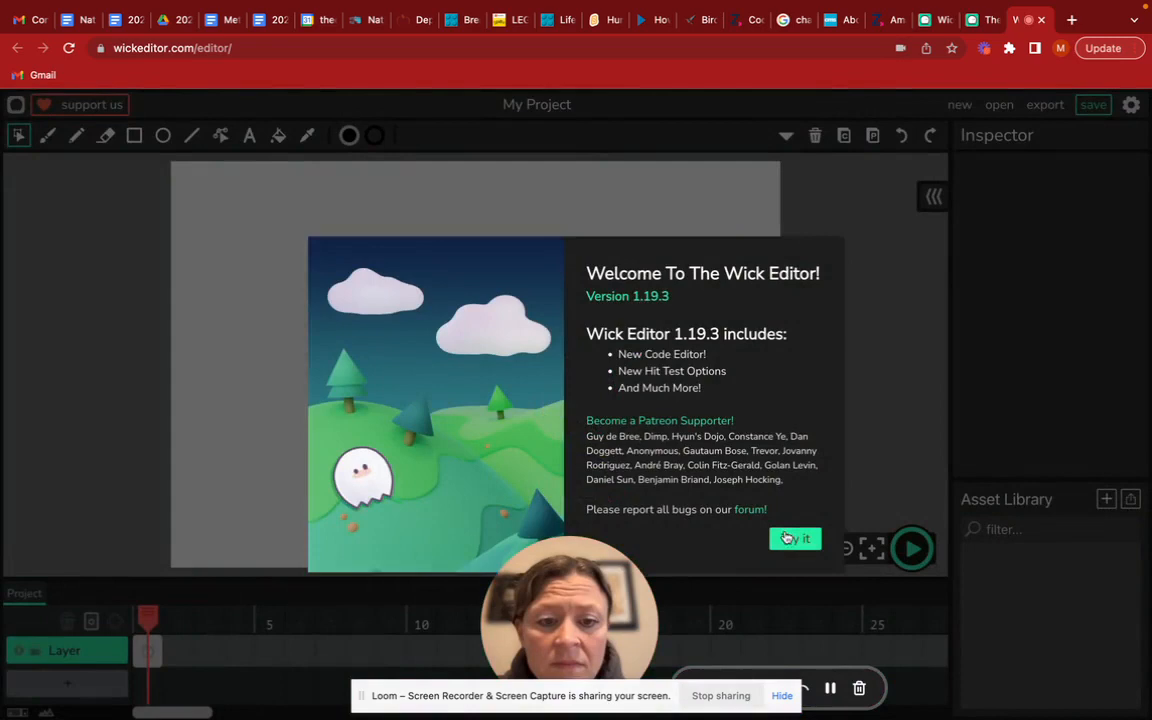
click(787, 538)
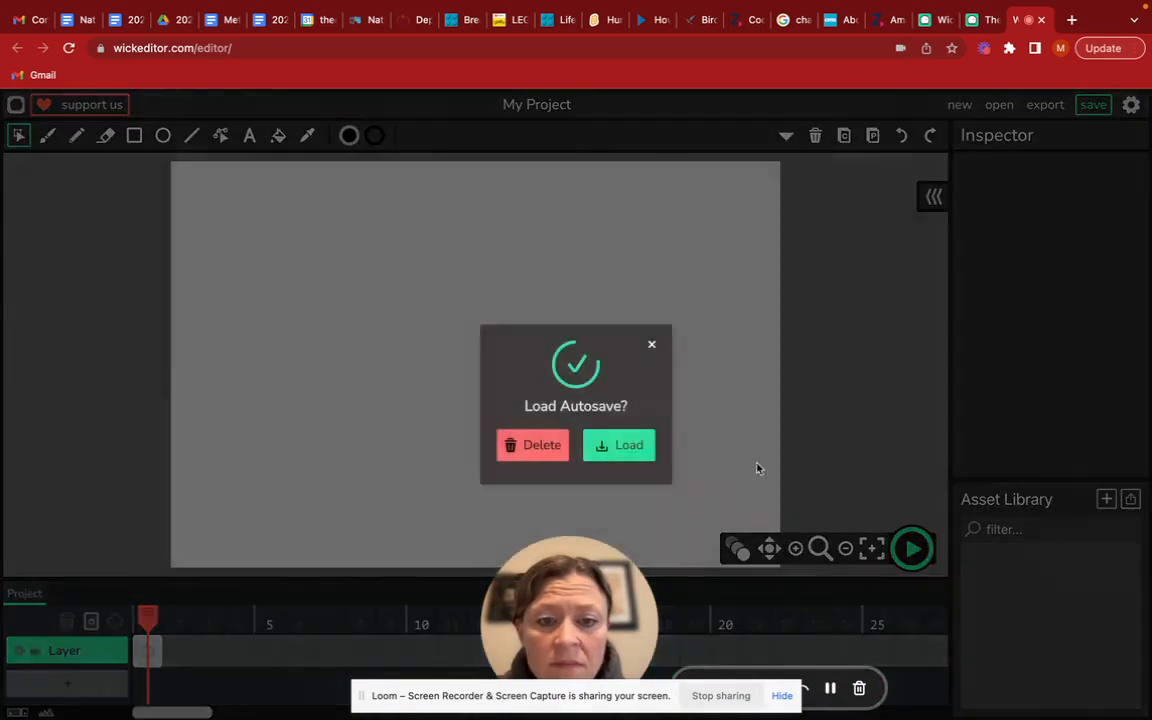
click(652, 342)
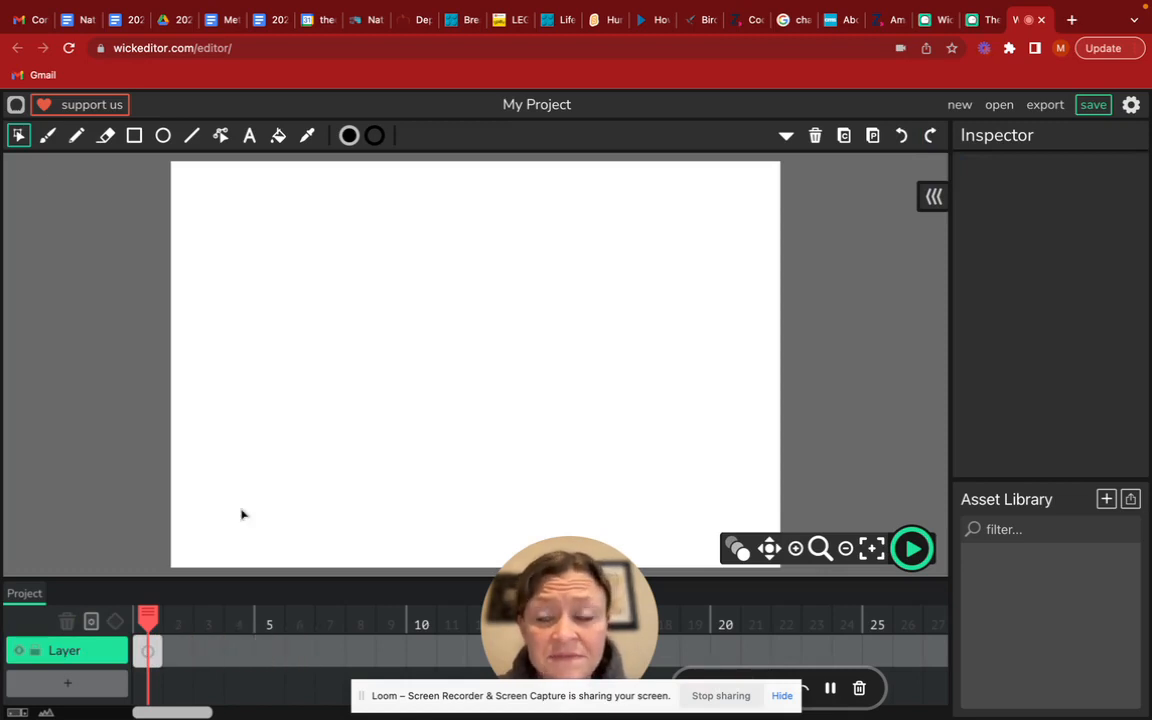
Draw a red-filled rectangle as the mug body, in the lower part of the canvas just right of centre
click(134, 137)
click(349, 136)
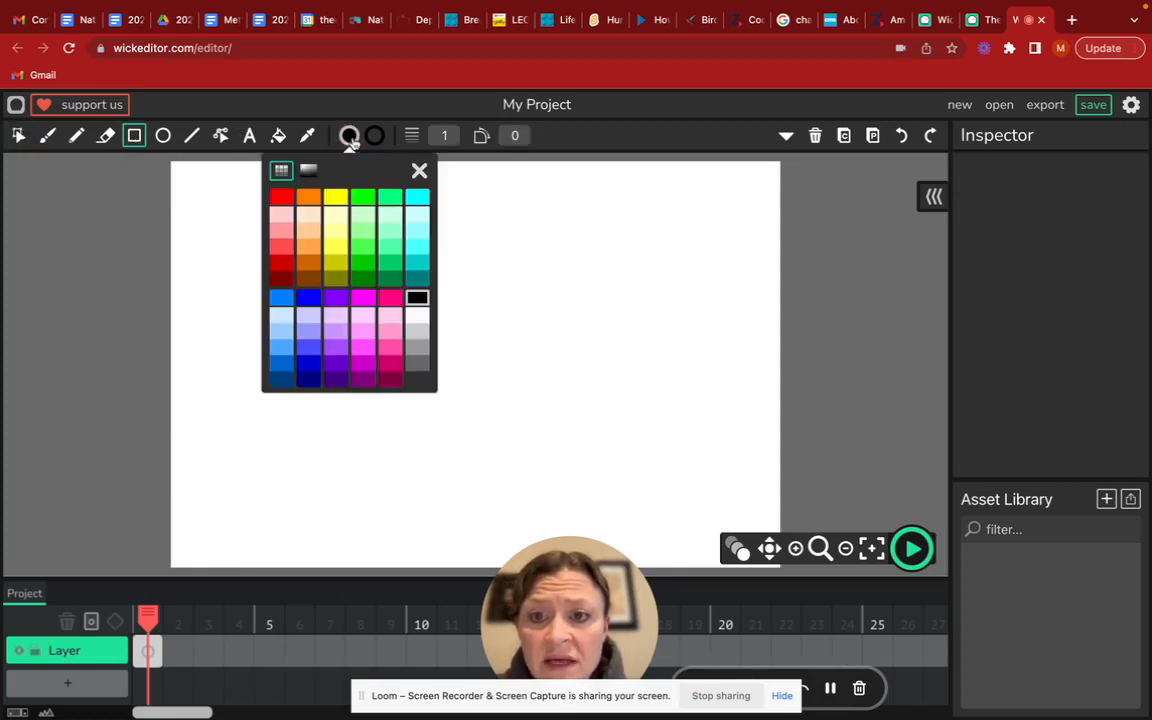
click(283, 196)
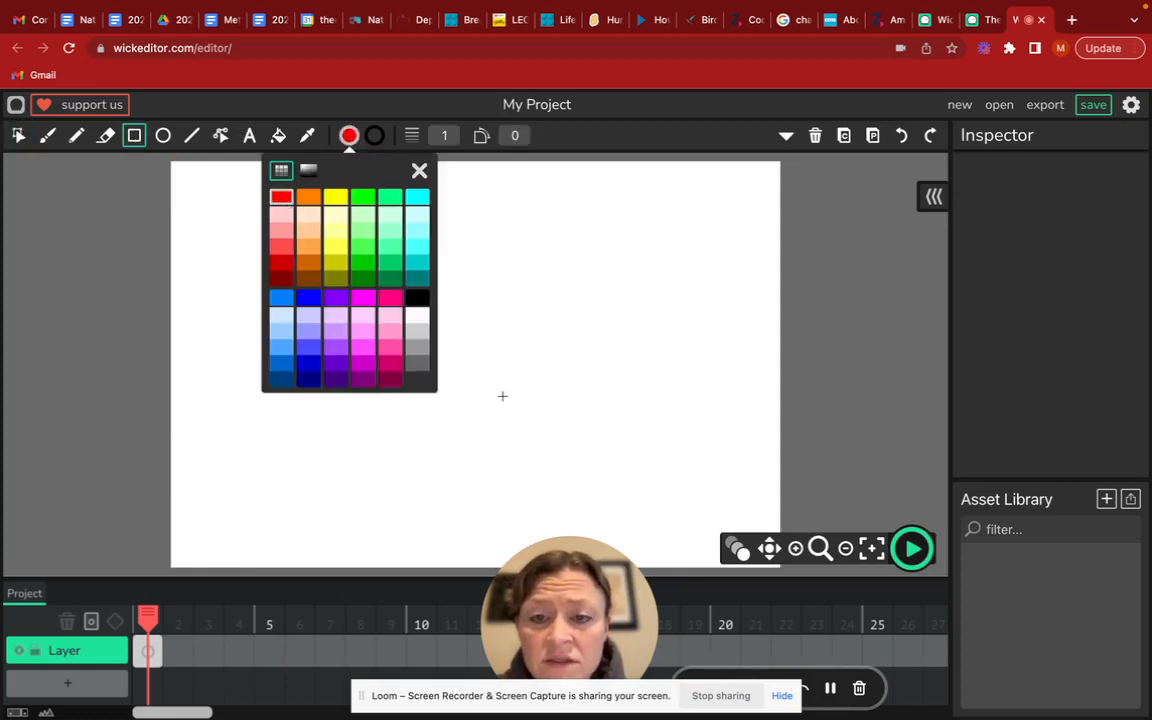
drag(455, 324, 641, 491)
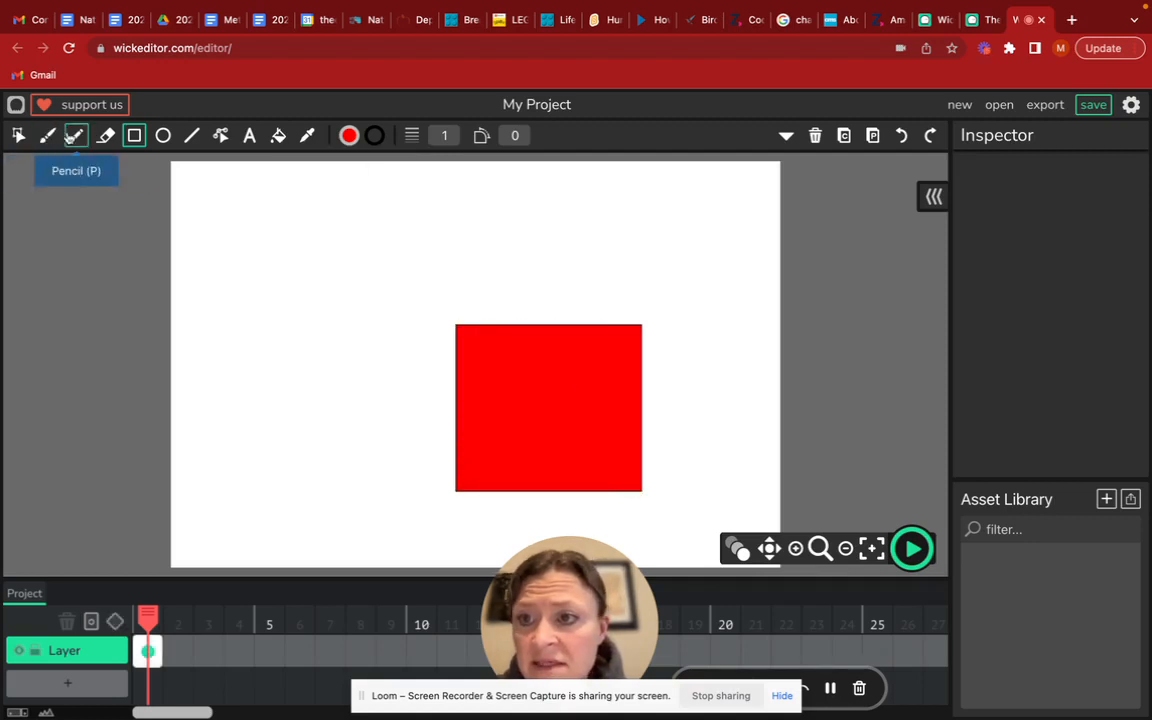
Sketch the outer and inner curves of a handle on the mug's right side with the Pencil and fill it red
click(74, 137)
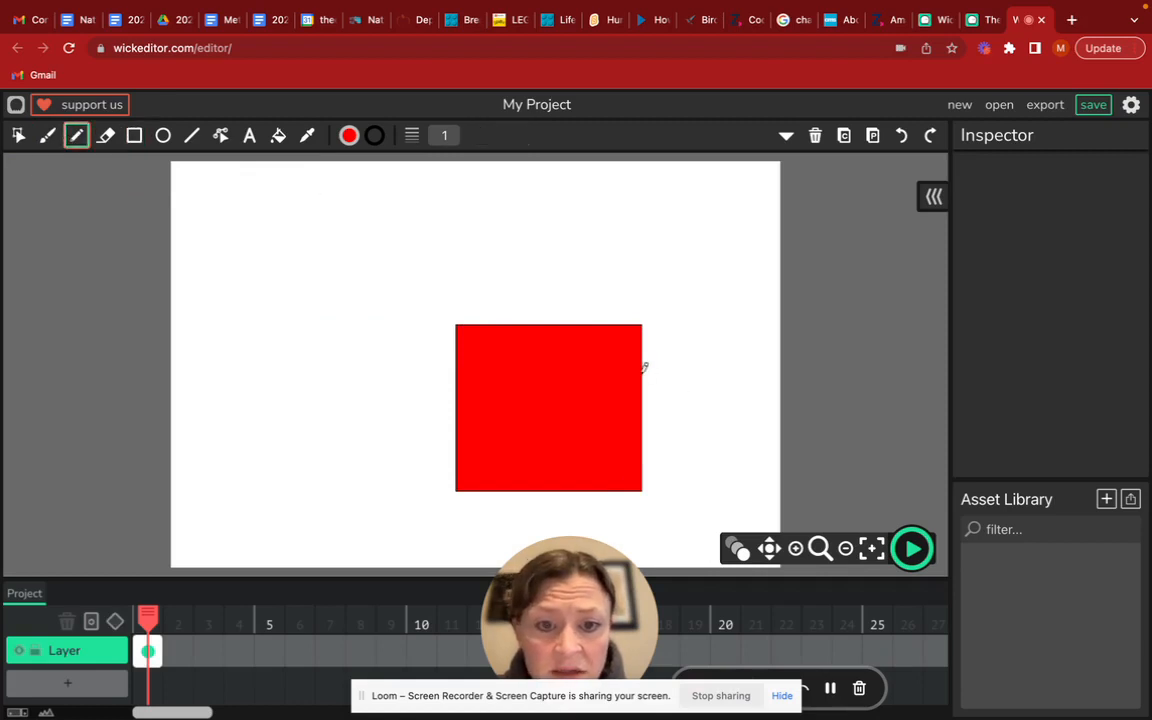
mouse_move(650, 357)
mouse_down()
mouse_move(695, 368)
mouse_move(685, 419)
mouse_move(648, 426)
mouse_up()
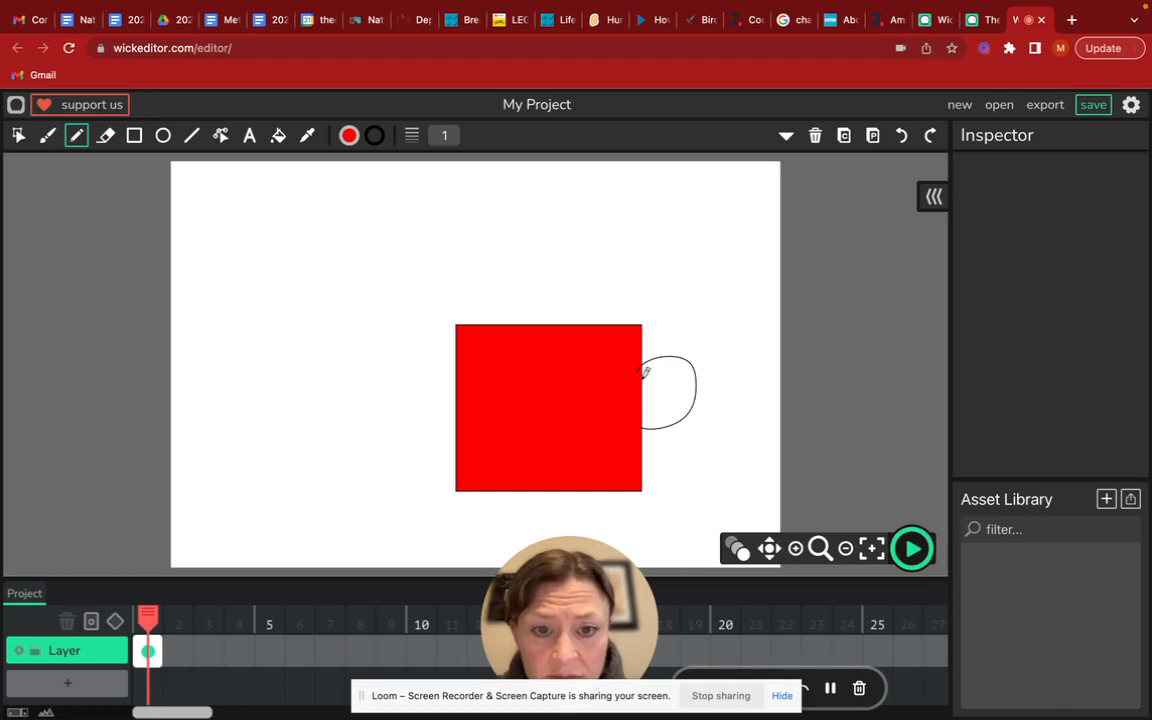
mouse_move(645, 372)
mouse_down()
mouse_move(685, 388)
mouse_move(646, 397)
mouse_up()
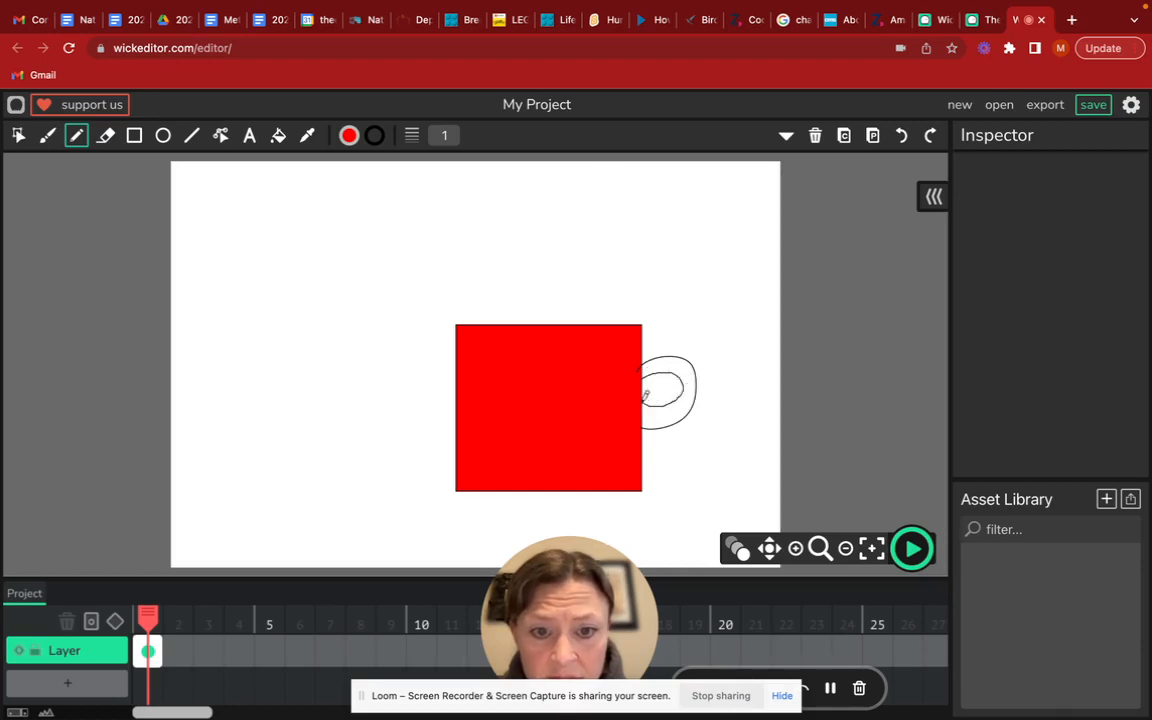
click(278, 135)
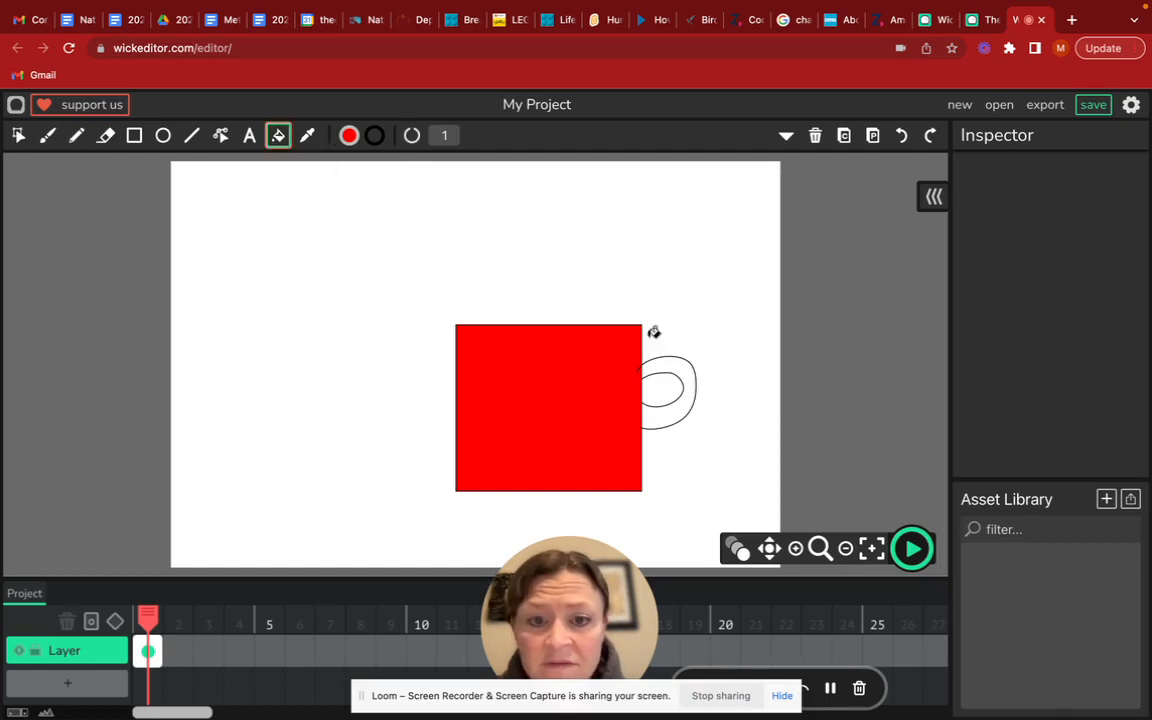
click(689, 388)
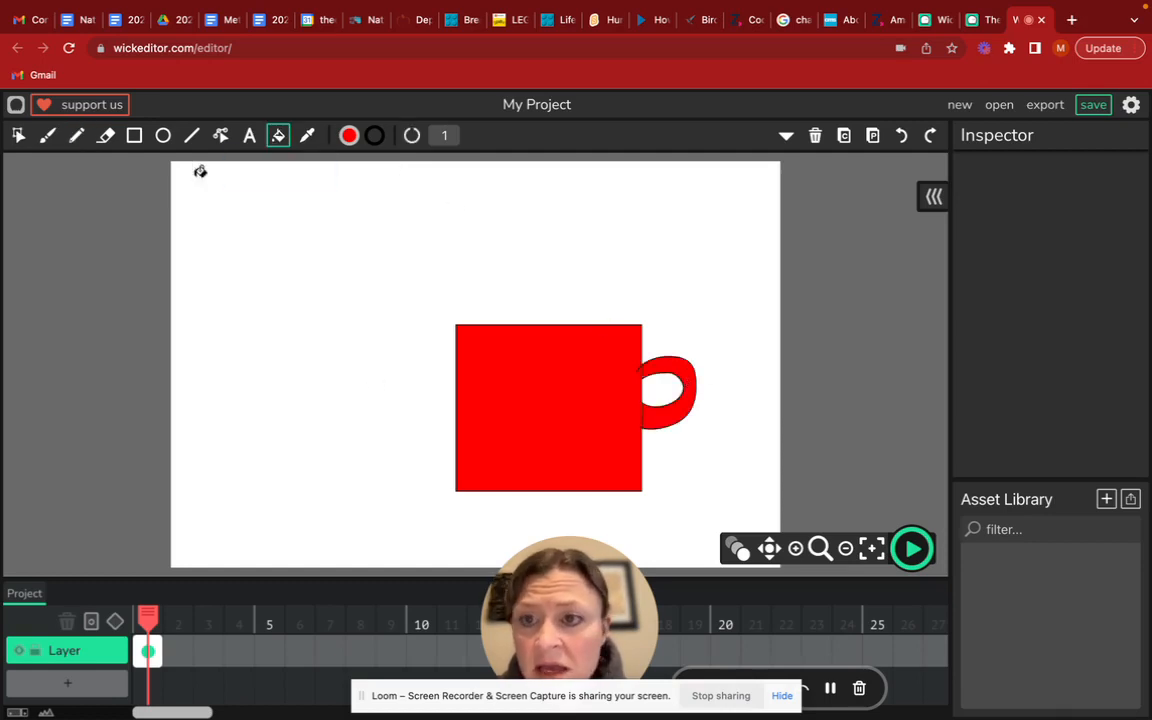
Paint a light pink heart outline on the mug with the Brush and fill its inside with the same pink
click(349, 136)
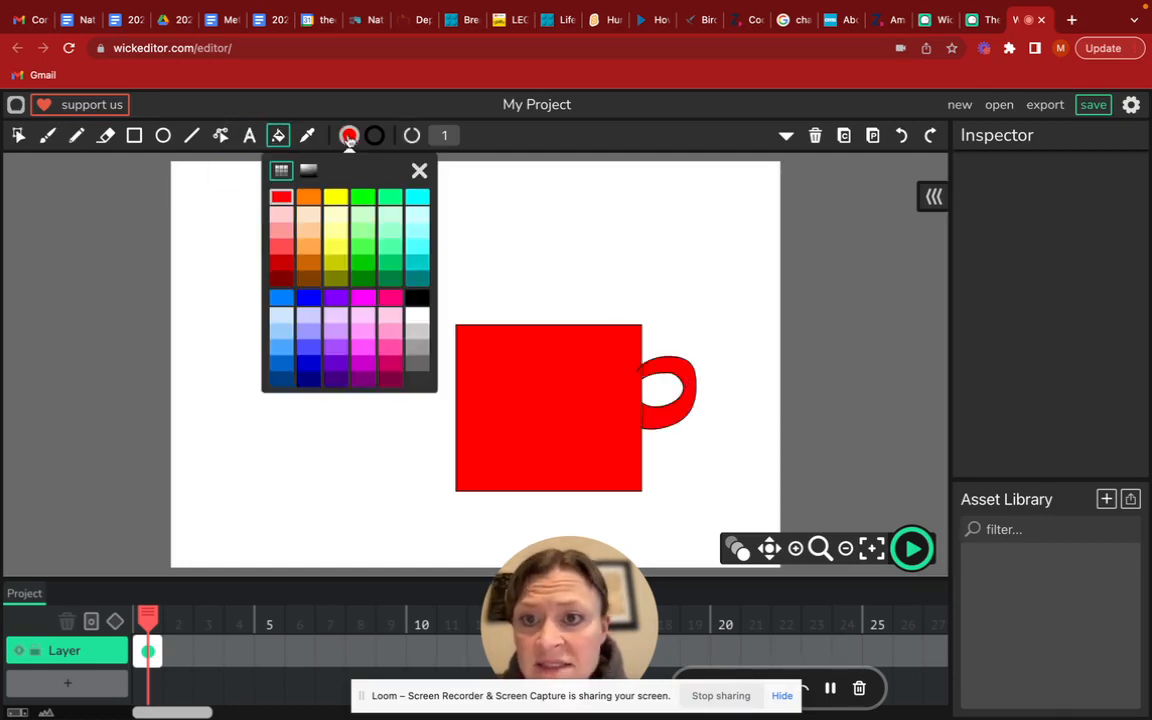
click(47, 135)
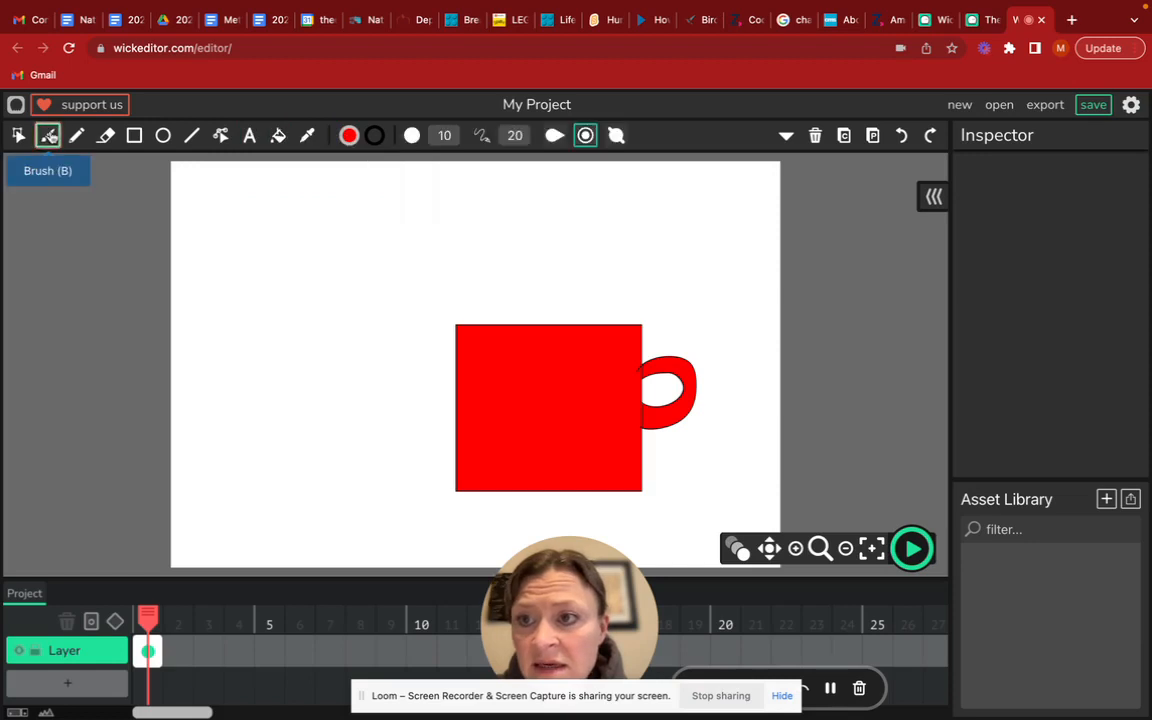
click(343, 138)
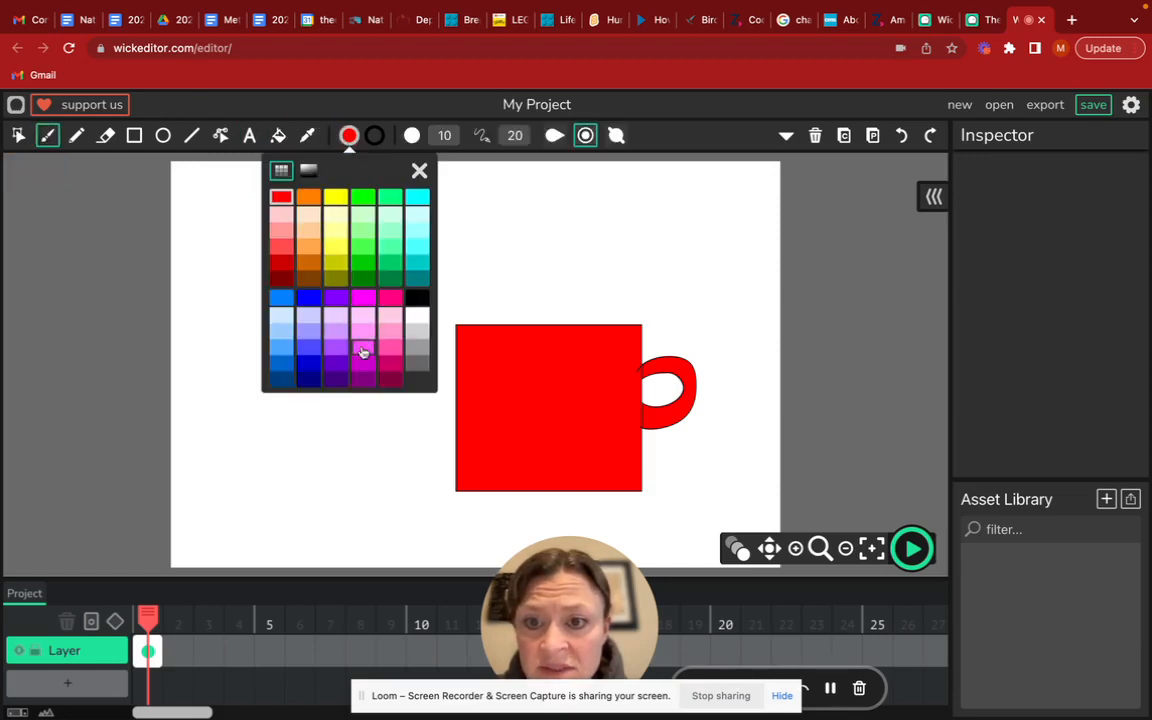
click(390, 316)
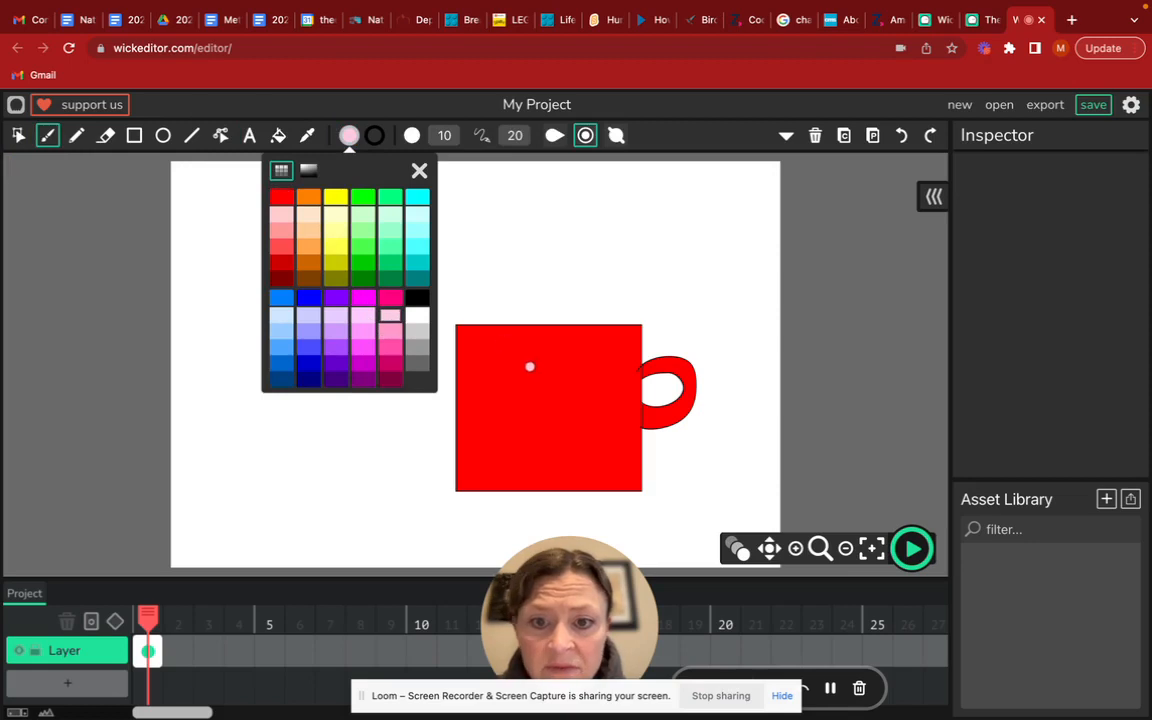
mouse_move(545, 369)
mouse_down()
mouse_move(507, 359)
mouse_move(502, 380)
mouse_move(555, 432)
mouse_up()
mouse_move(545, 368)
mouse_down()
mouse_move(562, 350)
mouse_move(590, 363)
mouse_move(562, 435)
mouse_up()
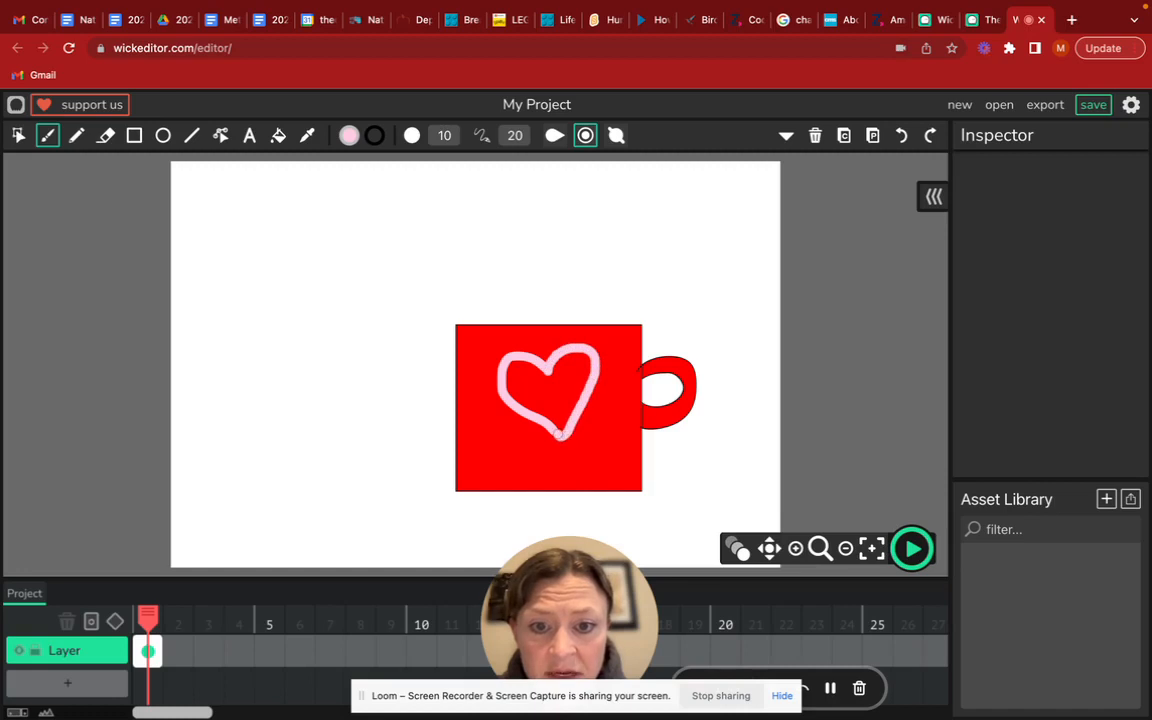
click(278, 135)
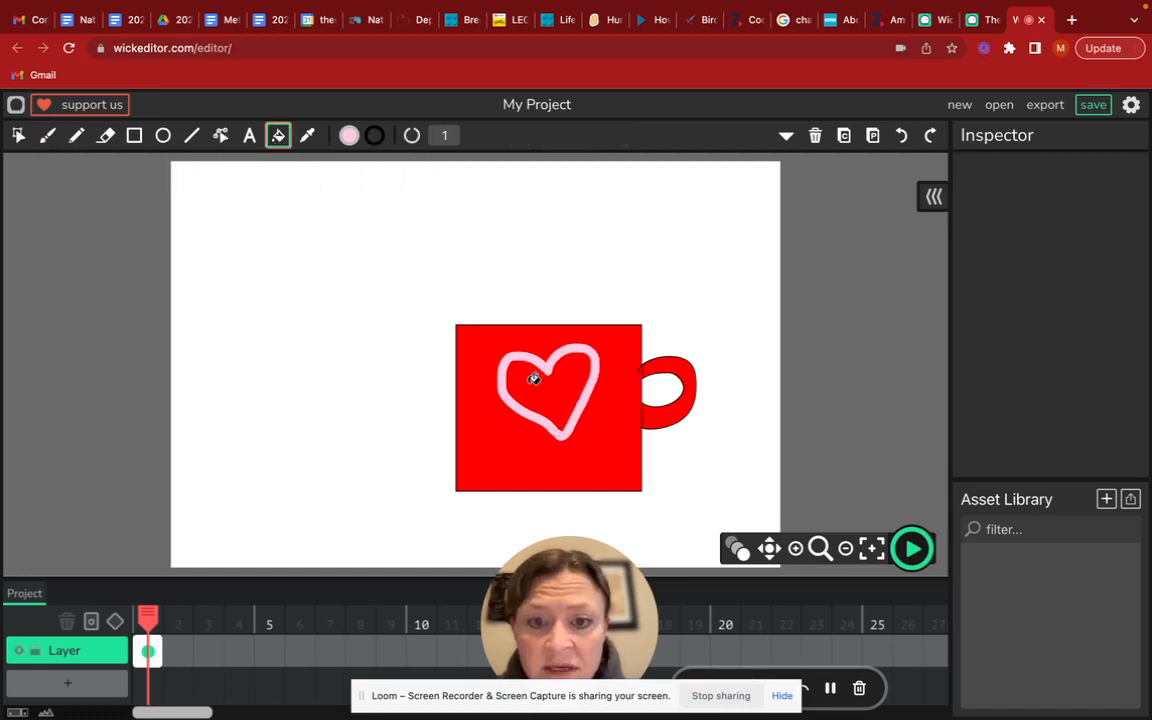
click(535, 378)
Scatter light pink brush dots over the mug around the heart, undoing the stray stroke on the heart's right
click(47, 135)
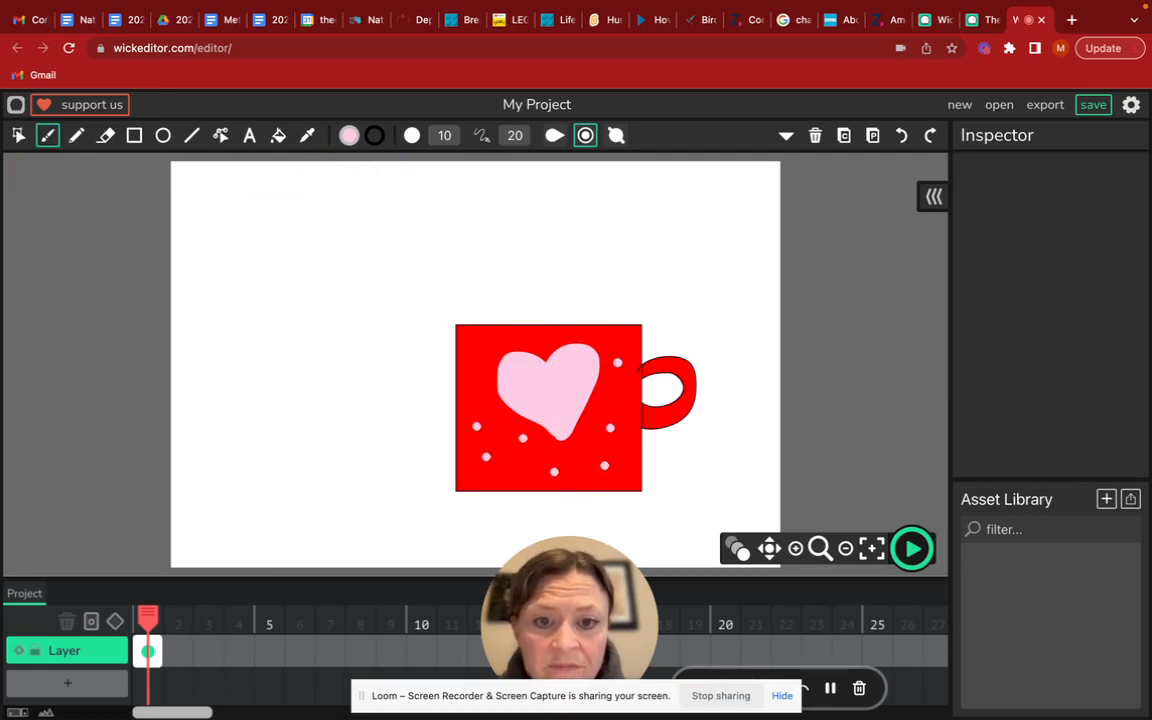
drag(624, 394, 521, 390)
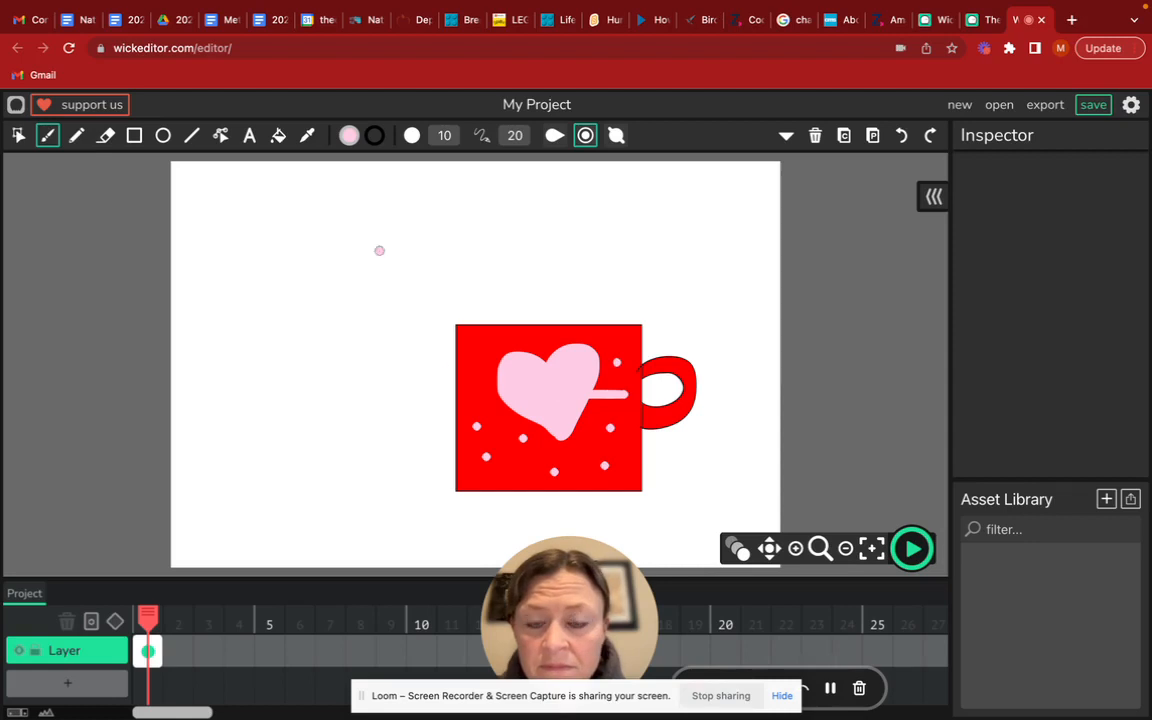
click(901, 135)
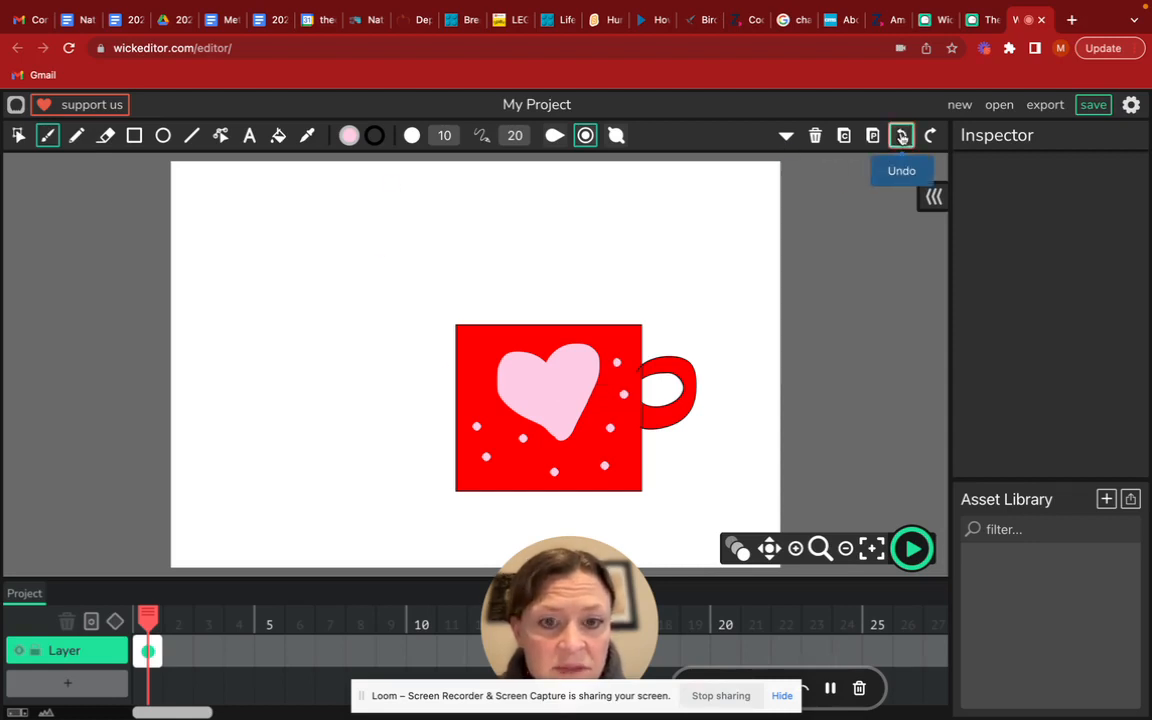
click(477, 395)
click(478, 358)
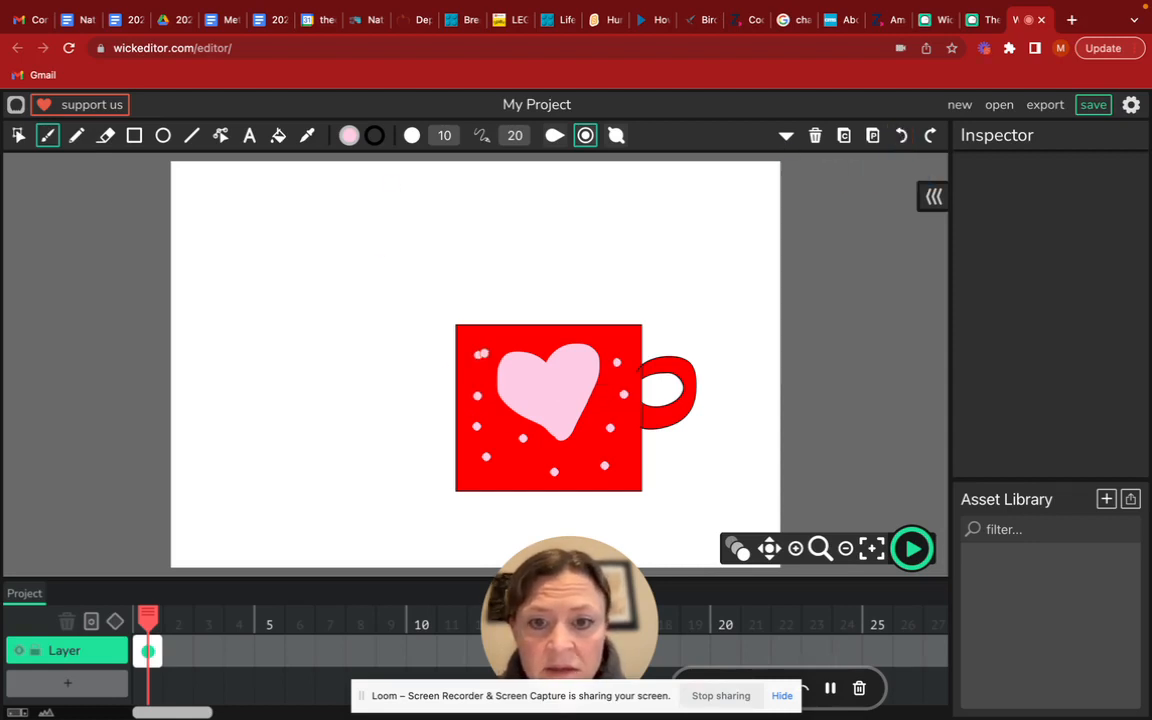
click(552, 338)
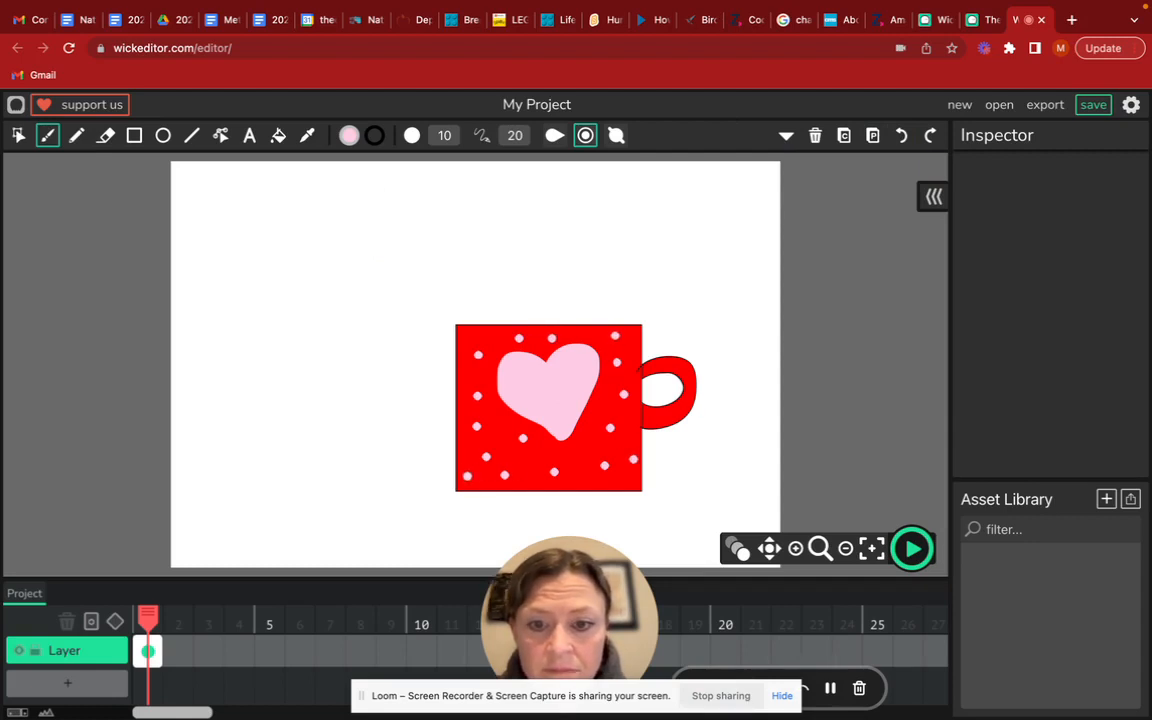
click(662, 421)
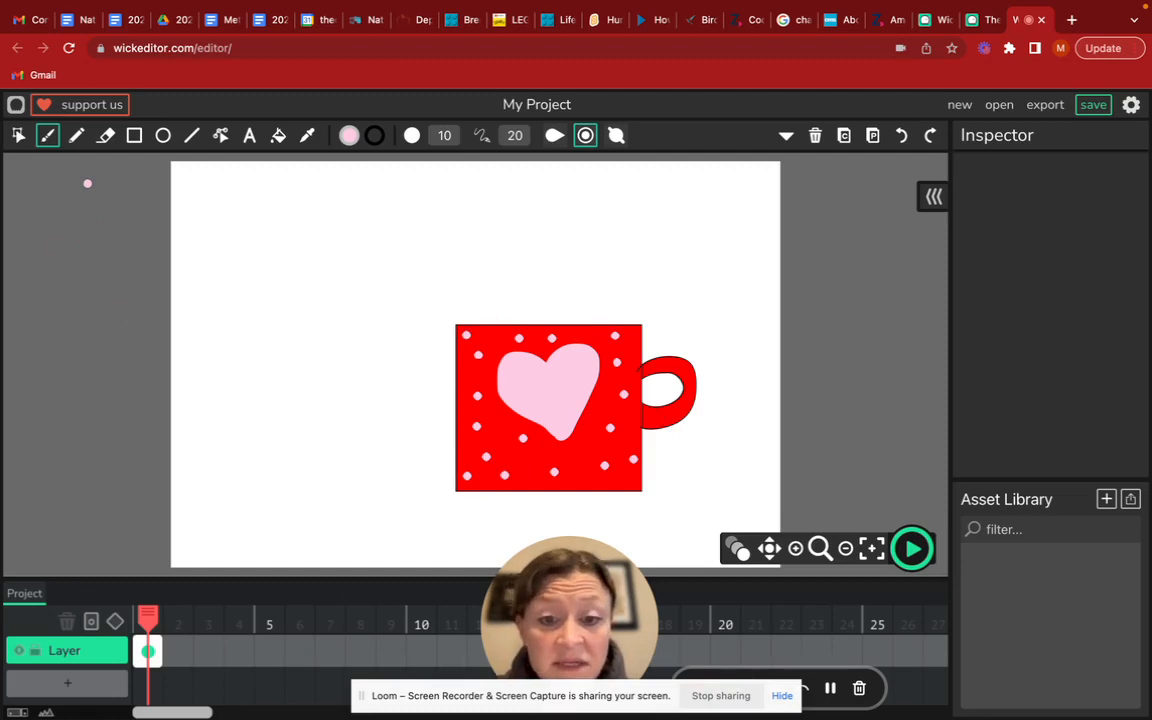
Set the brush colour to black and paint five short steam strokes above the mug
click(350, 136)
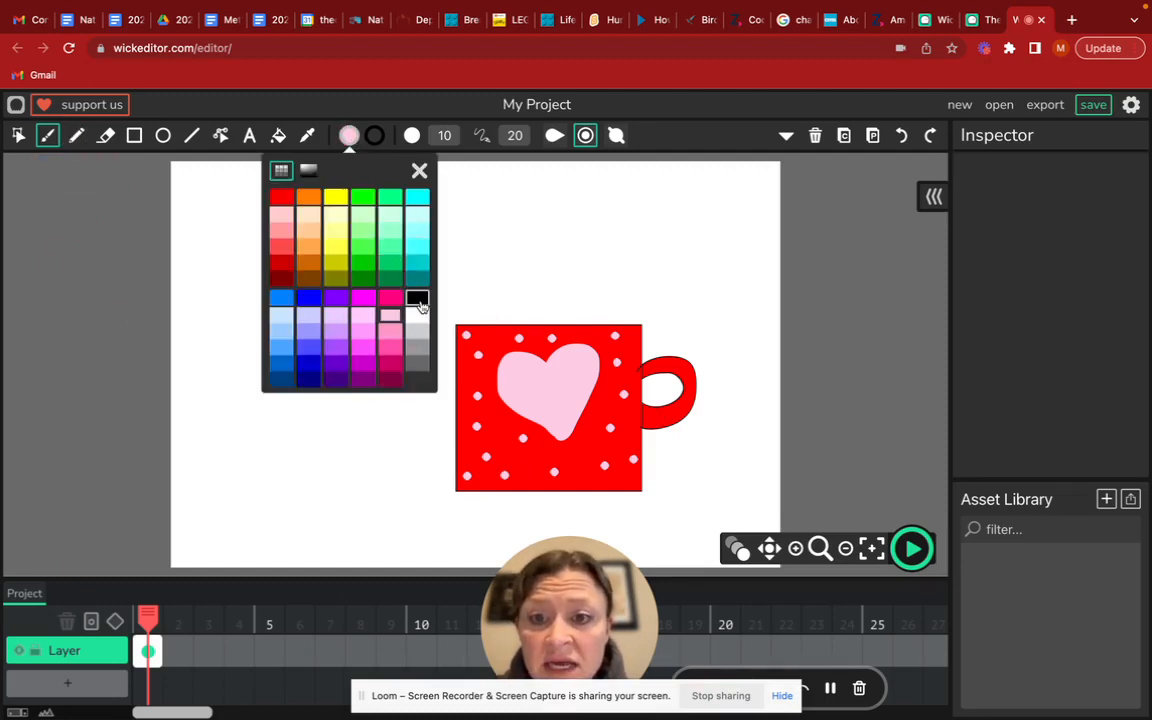
click(417, 299)
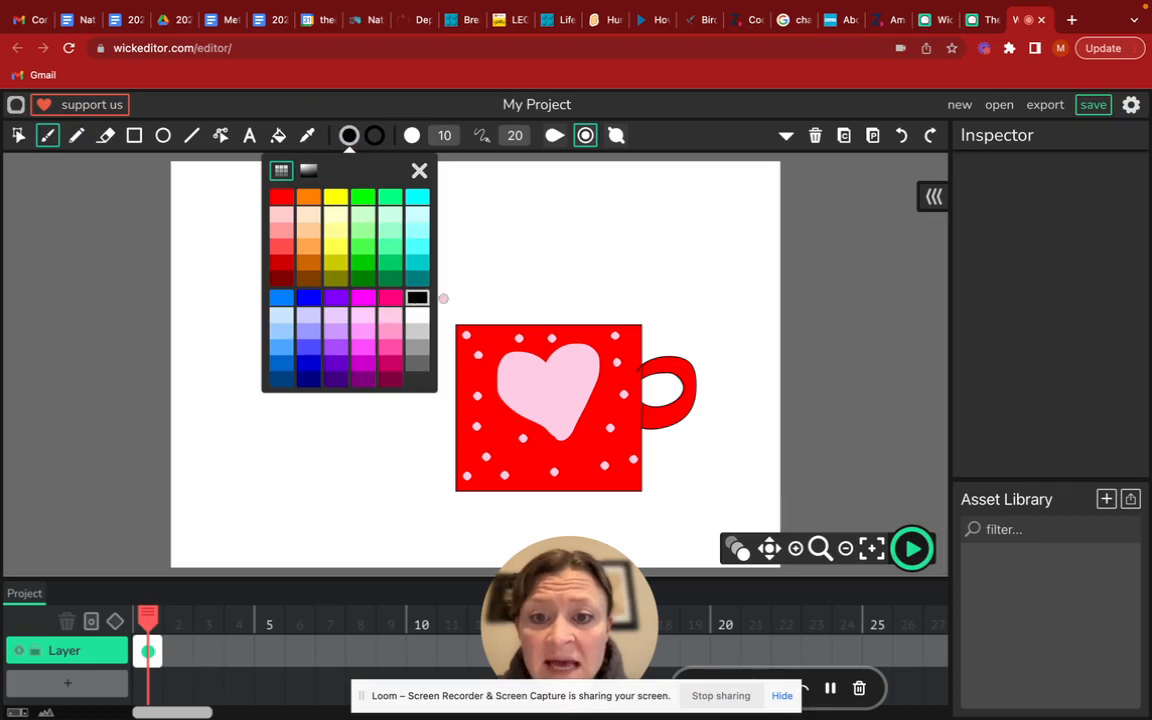
click(419, 172)
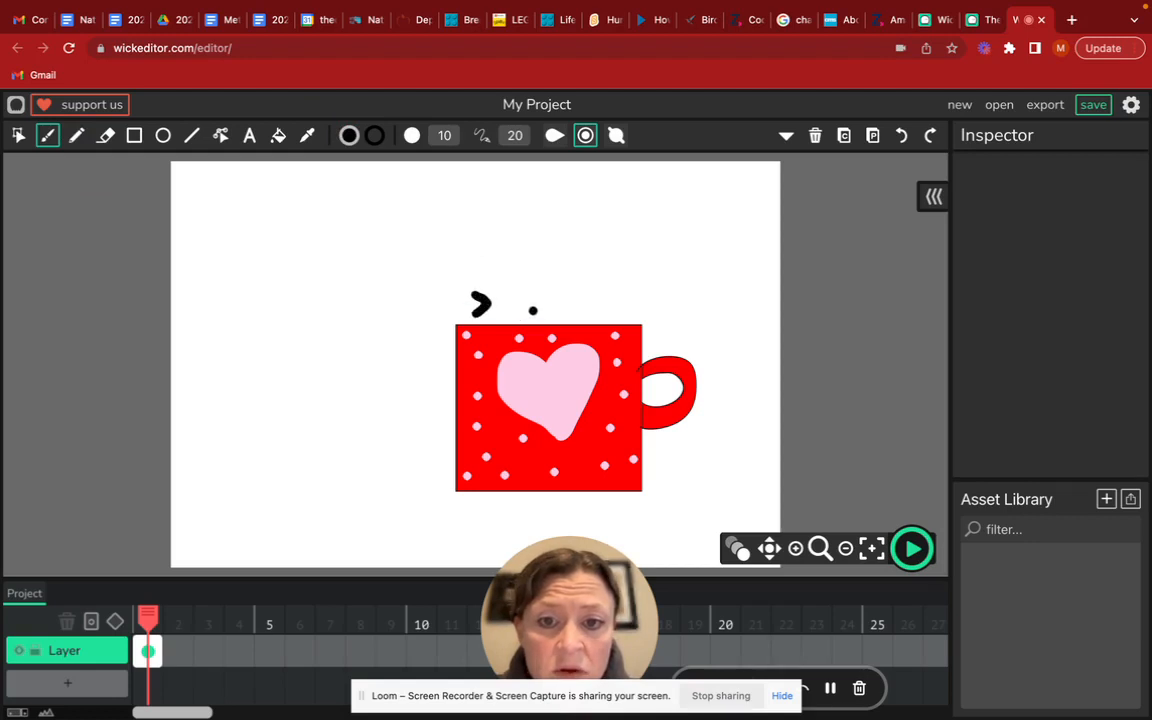
mouse_move(535, 298)
mouse_down()
mouse_move(518, 302)
mouse_move(533, 310)
mouse_move(533, 293)
mouse_move(638, 289)
mouse_up()
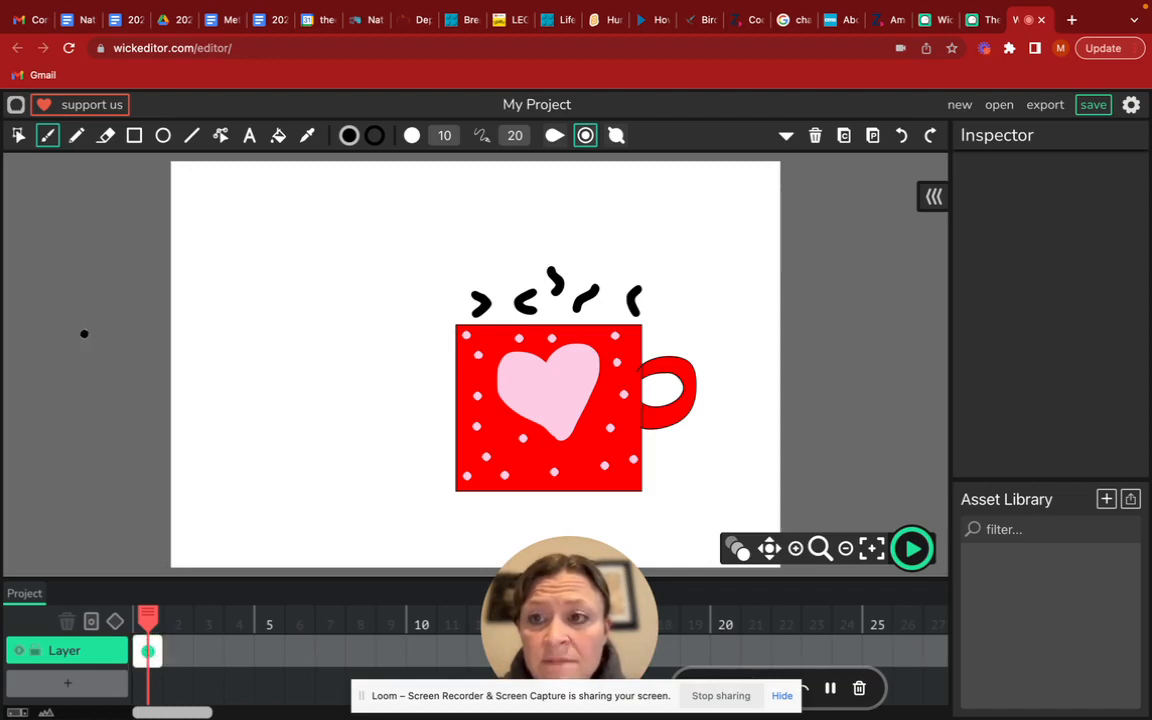
Copy the whole mug-and-steam drawing from frame 1 and paste it into a new frame 2
click(18, 135)
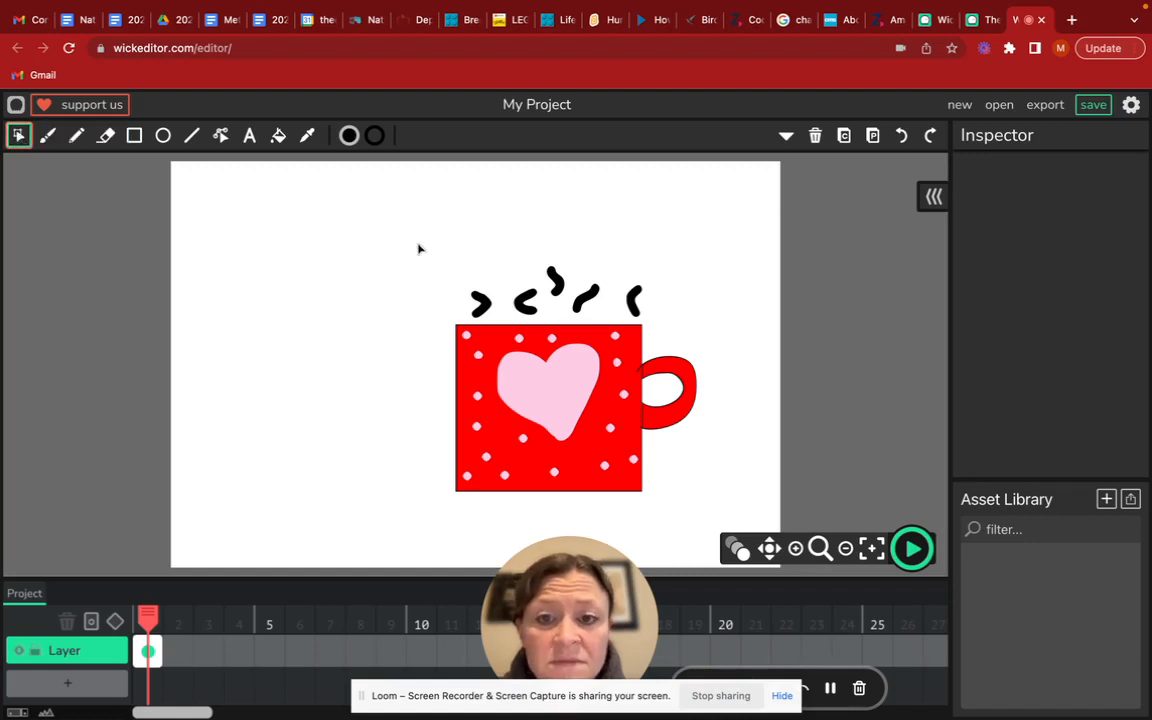
drag(419, 248, 738, 522)
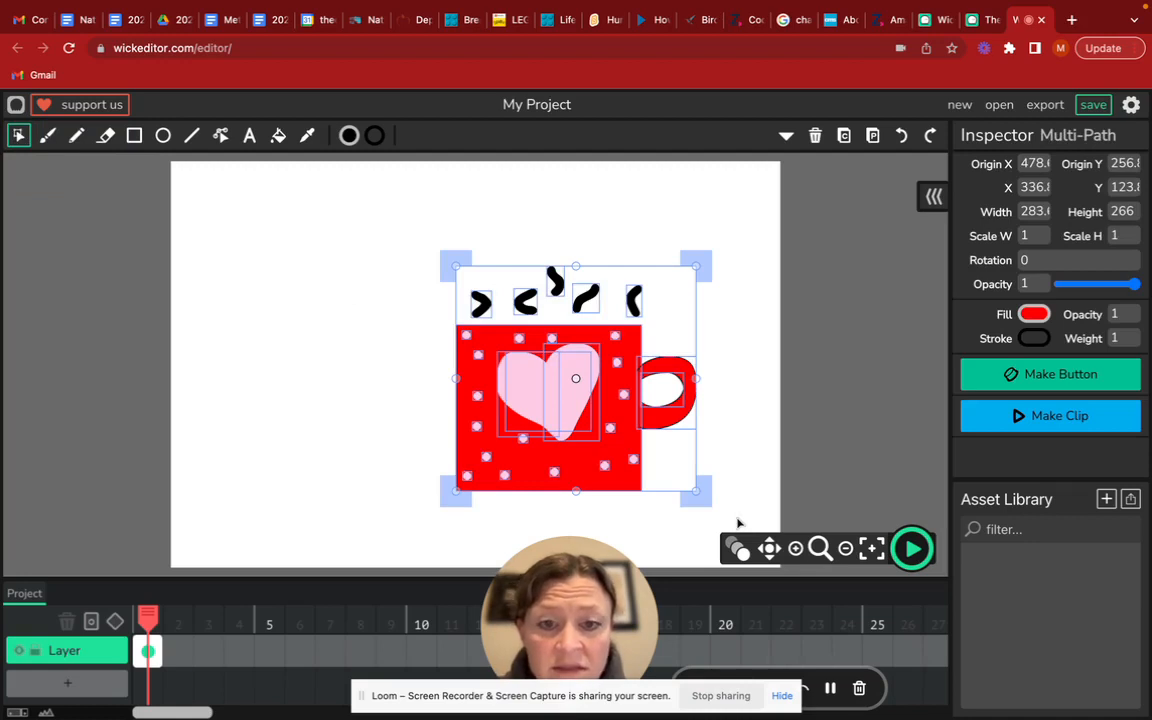
click(847, 147)
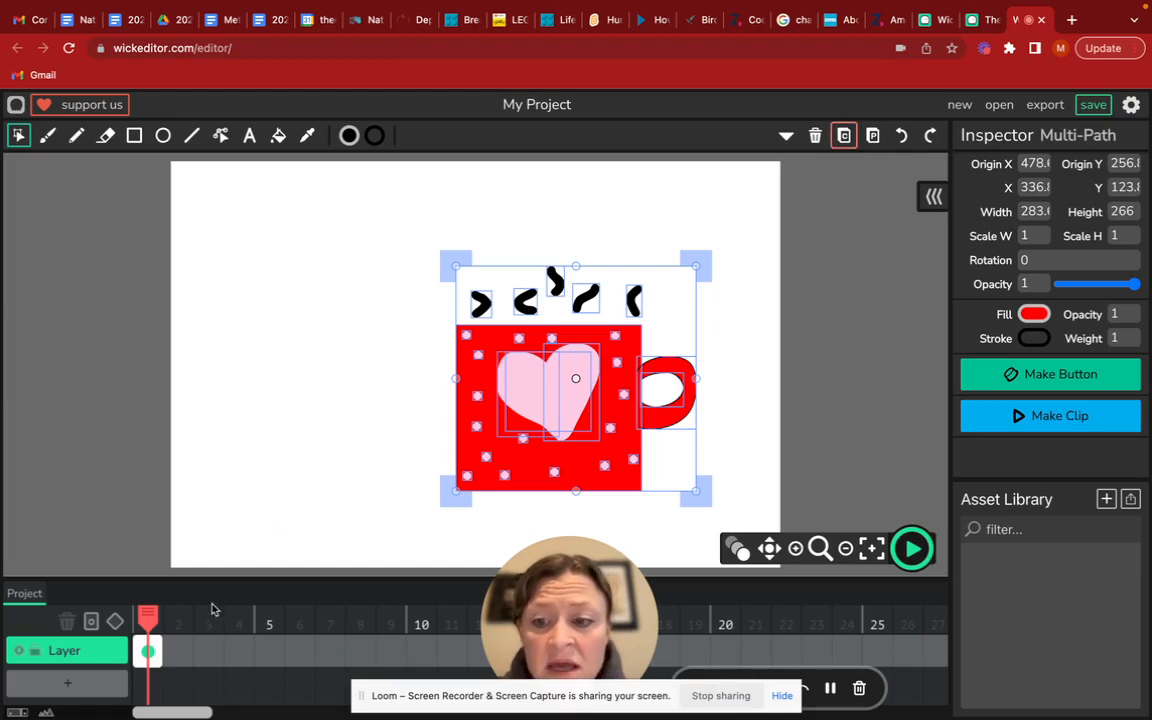
click(177, 653)
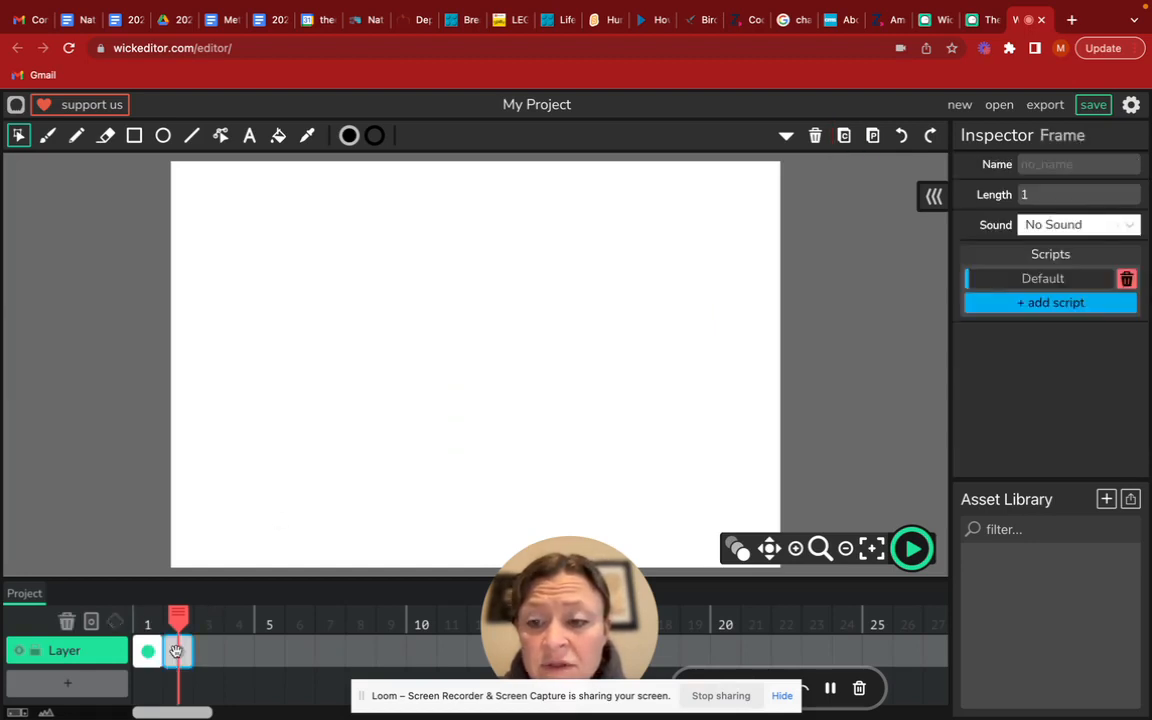
click(872, 140)
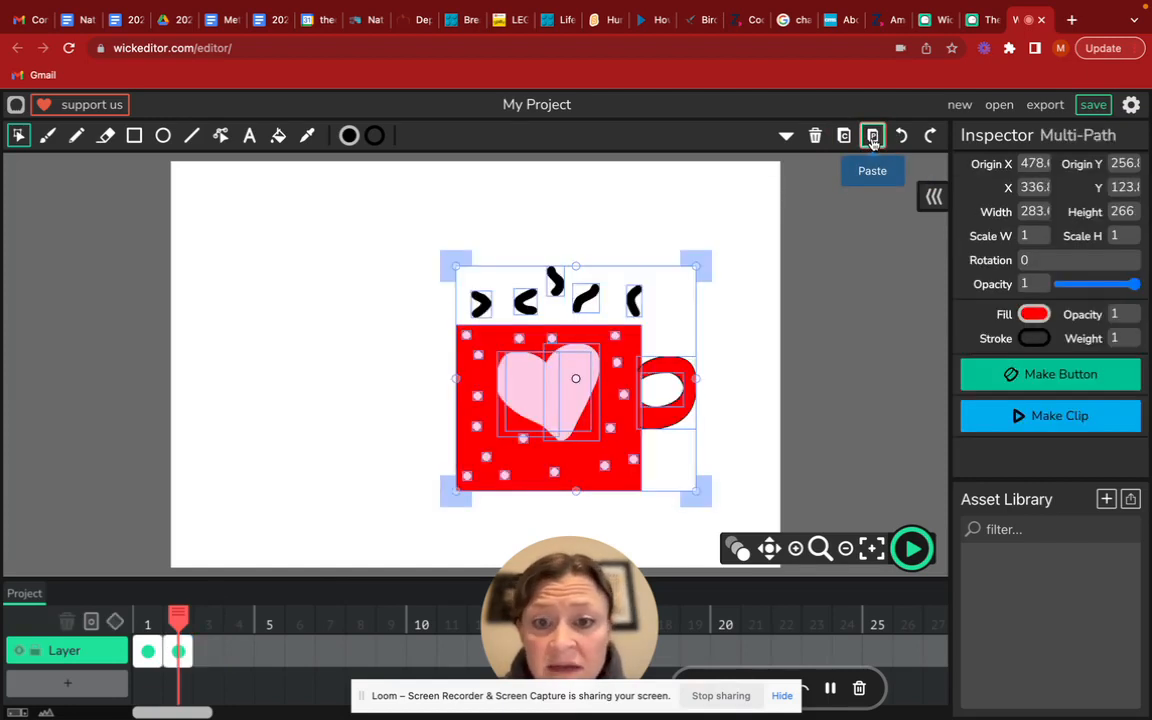
Extend the five steam strokes on frame 2 upward with short curved black Brush strokes
click(736, 398)
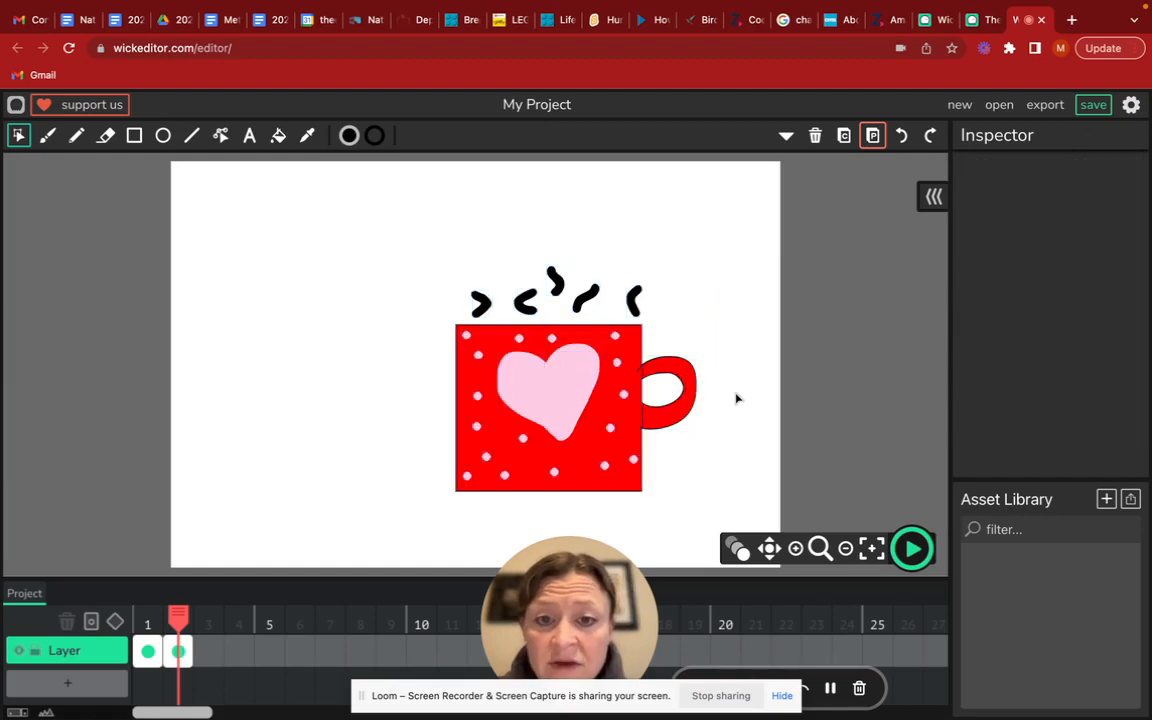
click(46, 137)
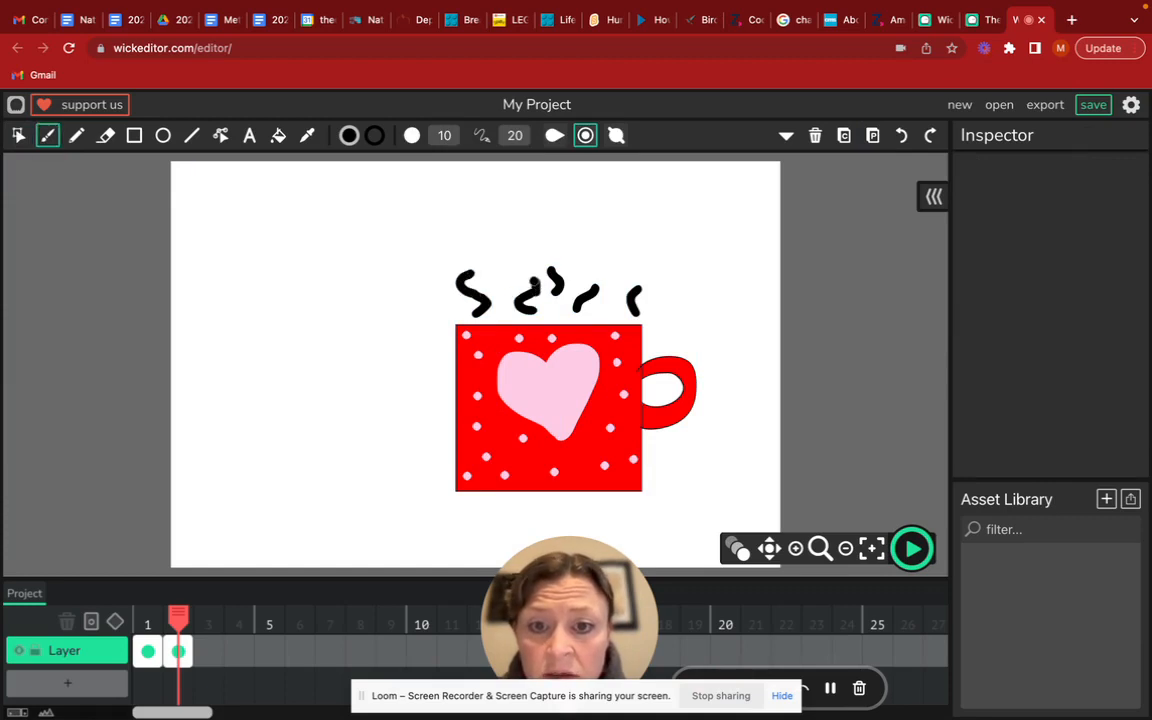
drag(535, 284, 523, 281)
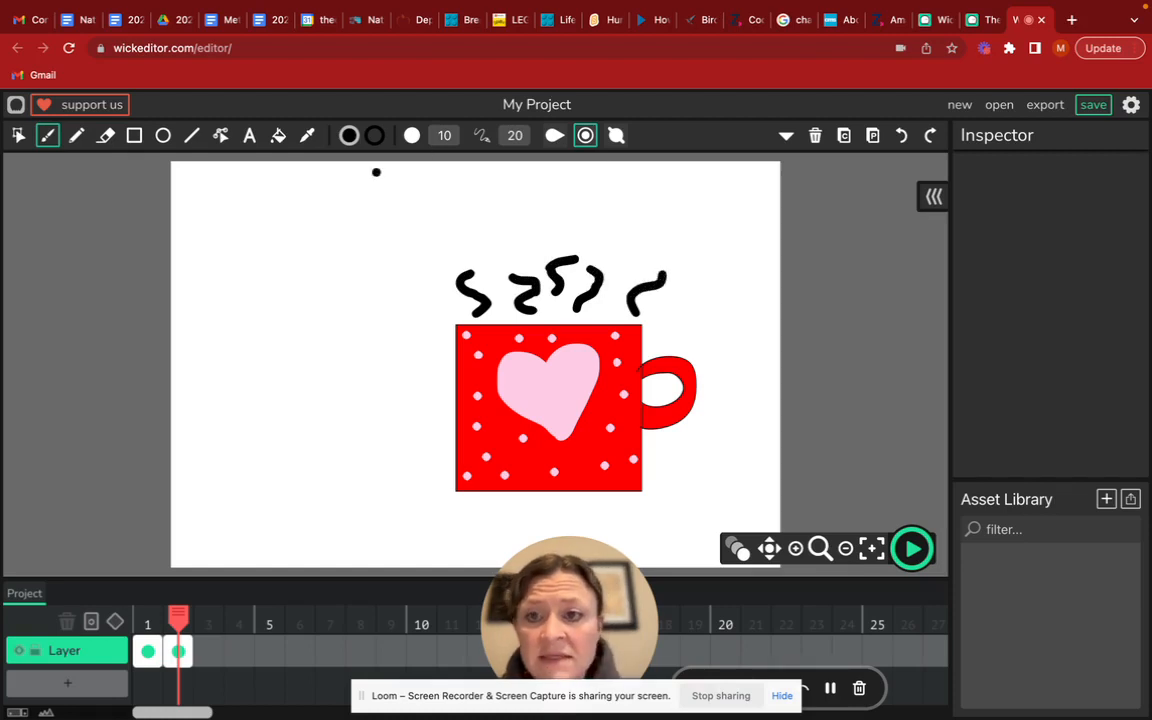
Copy the complete drawing from frame 2 and paste it into a new frame 3
click(18, 136)
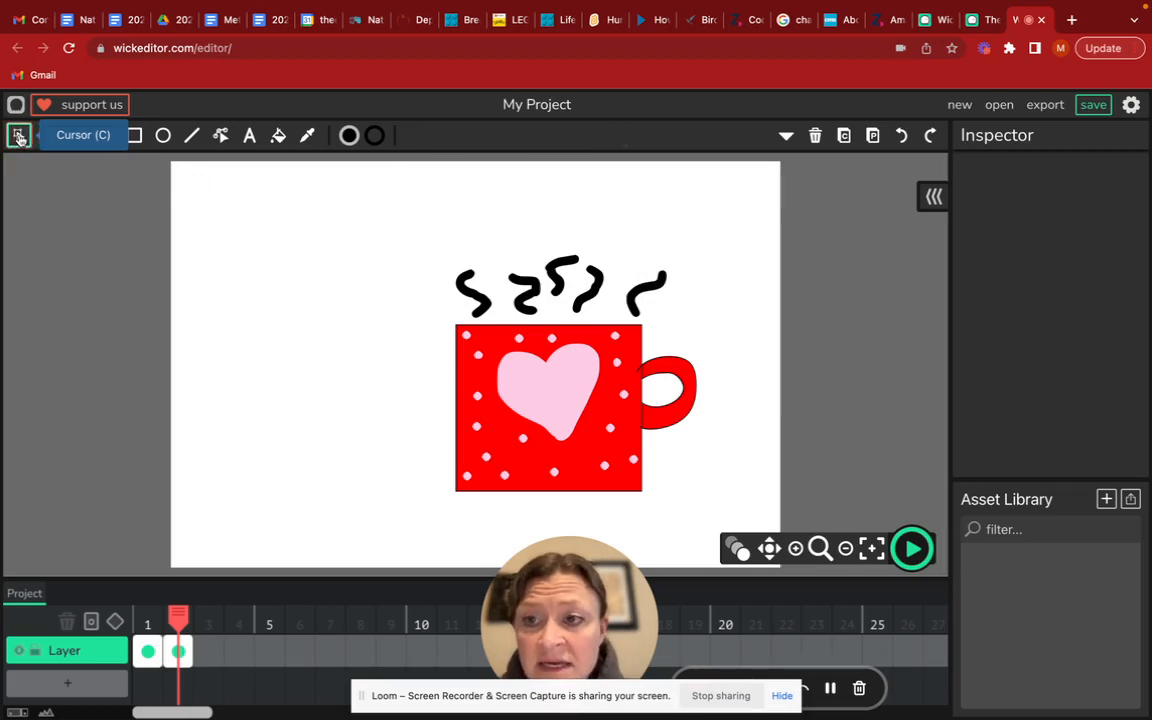
mouse_move(407, 245)
mouse_down()
mouse_move(509, 365)
mouse_move(726, 528)
mouse_up()
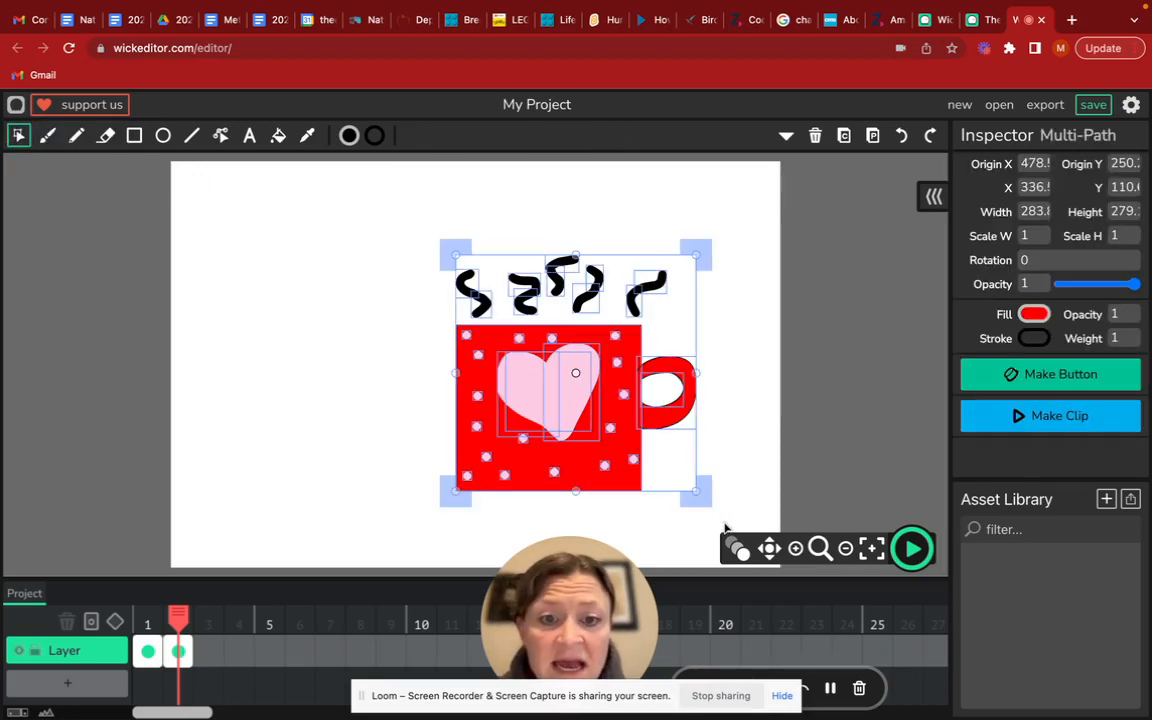
click(844, 135)
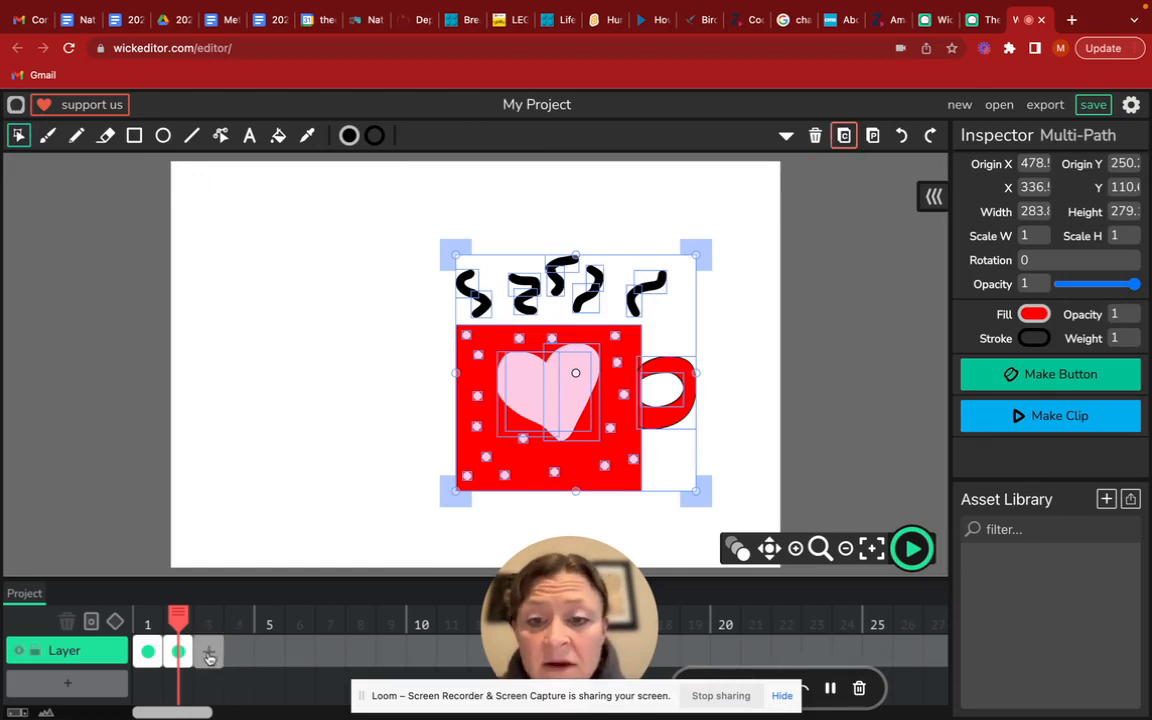
click(240, 660)
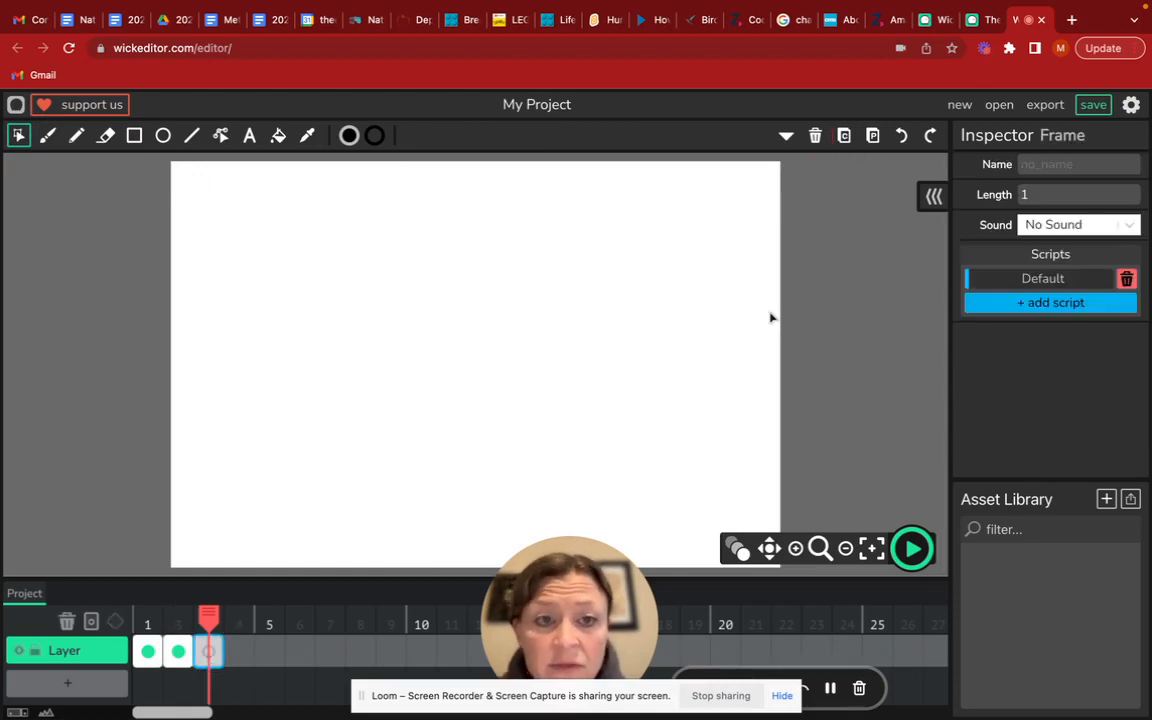
click(872, 135)
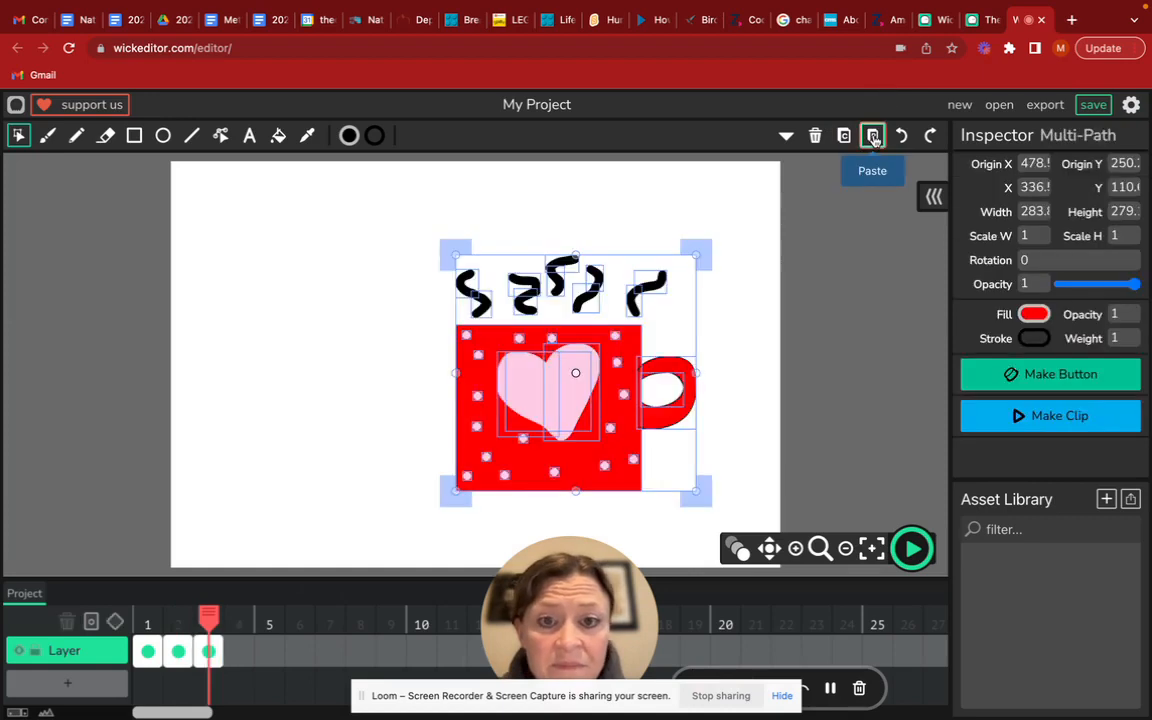
Lengthen all five steam lines on frame 3 with another wavy black Brush segment at their upper ends
click(758, 363)
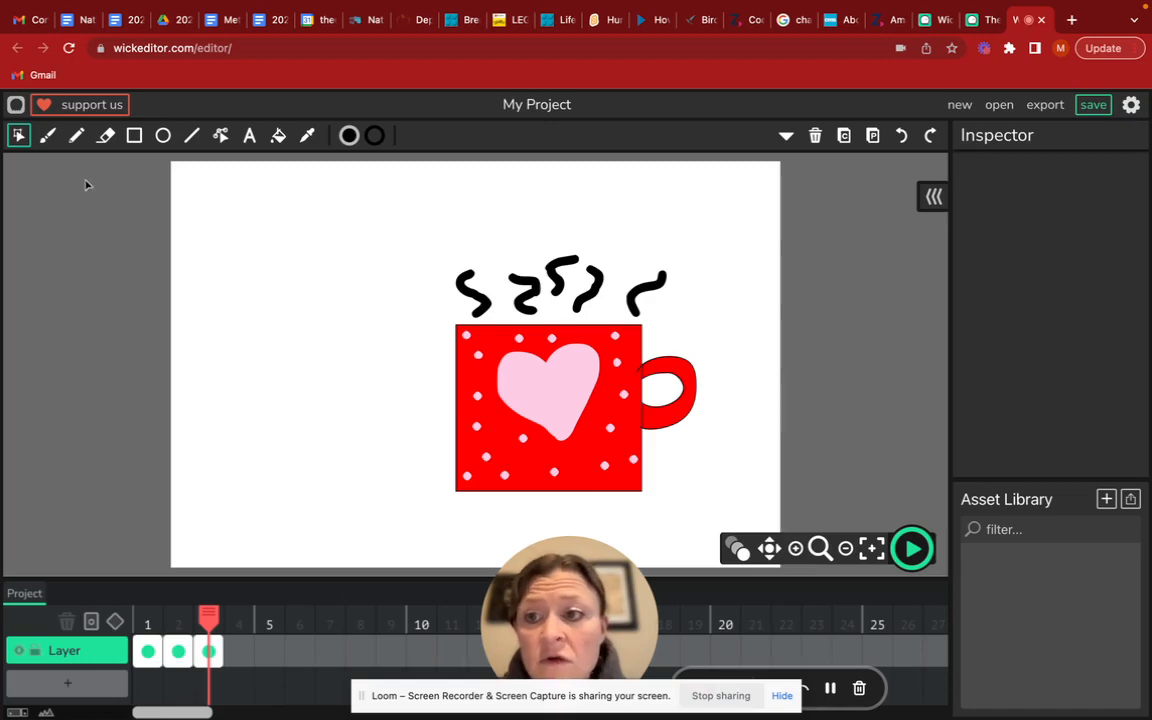
click(47, 135)
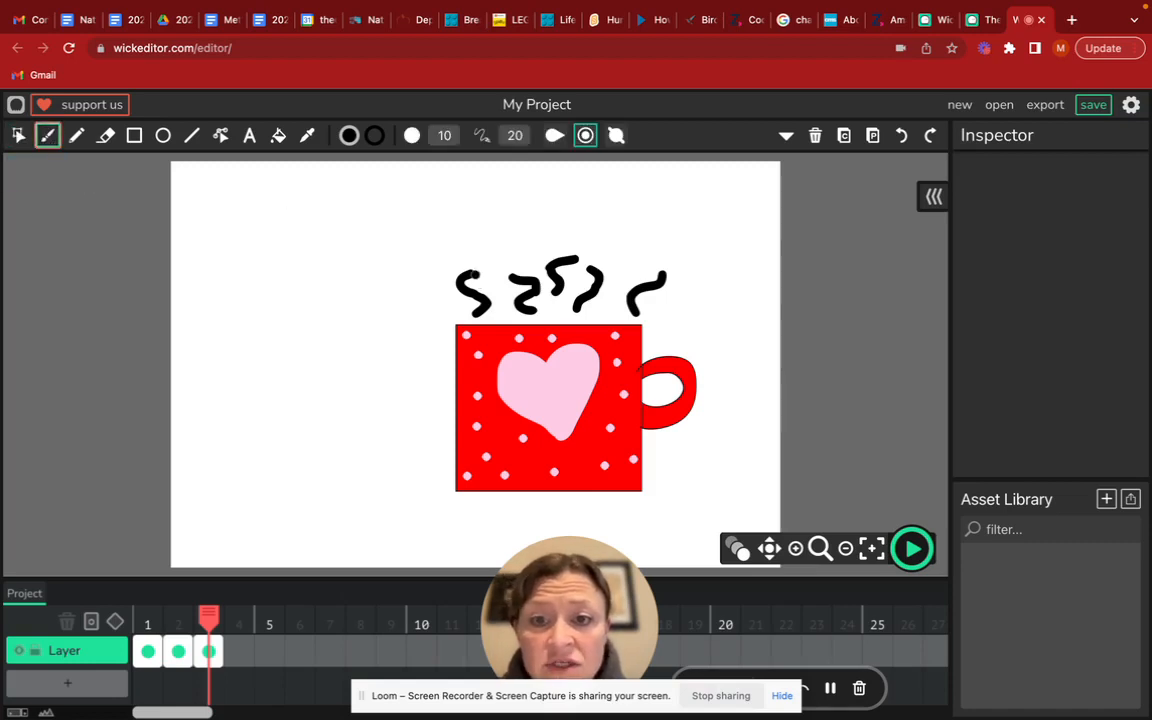
mouse_move(478, 269)
mouse_down()
mouse_move(462, 258)
mouse_move(508, 273)
mouse_move(515, 253)
mouse_move(565, 244)
mouse_move(582, 258)
mouse_move(660, 259)
mouse_move(640, 254)
mouse_up()
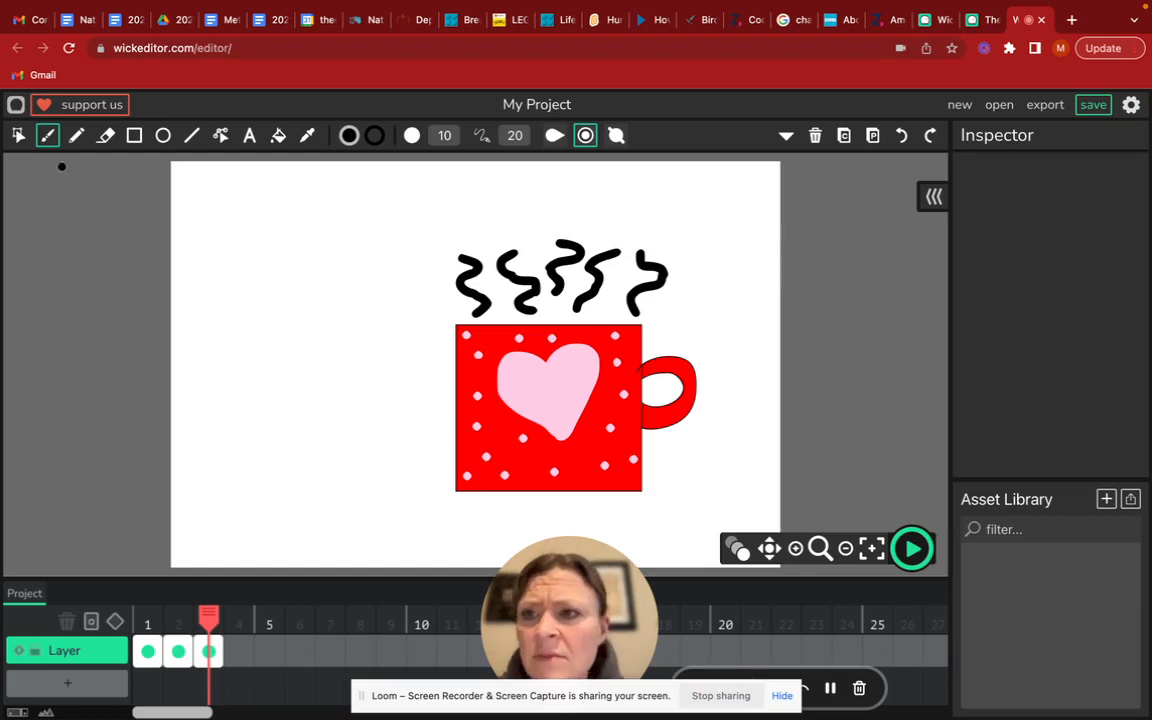
Copy the mug and all steam lines from frame 3 and paste them into a new frame 4
click(18, 135)
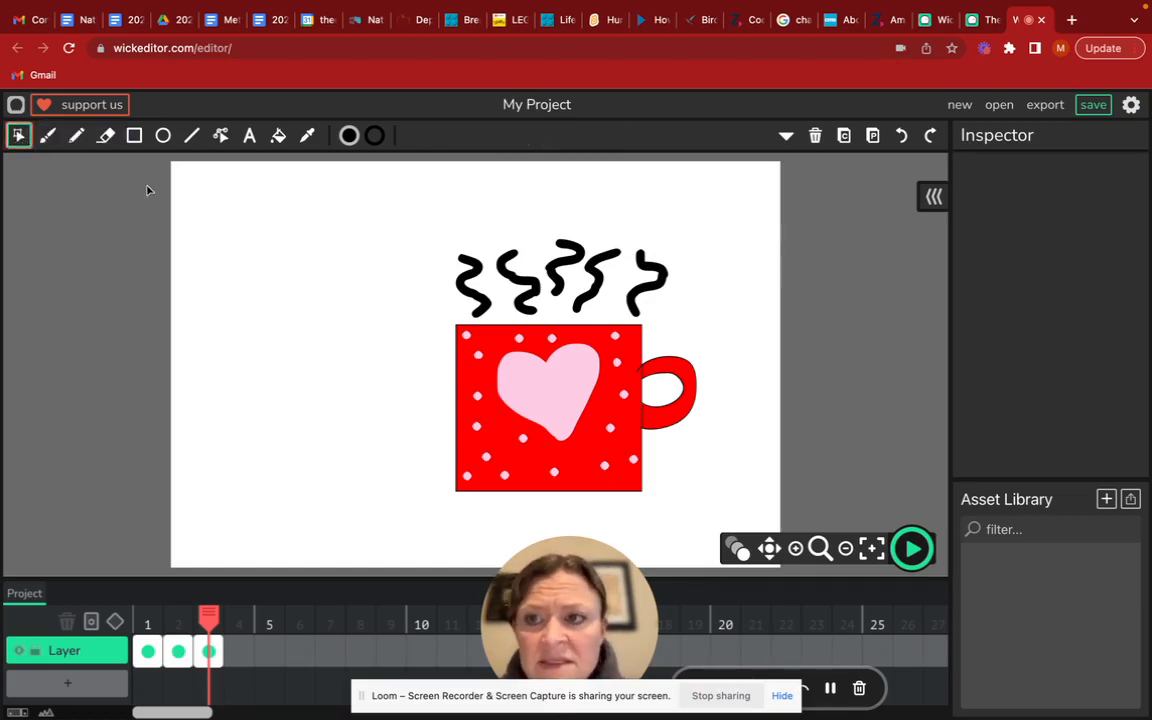
drag(412, 229, 744, 510)
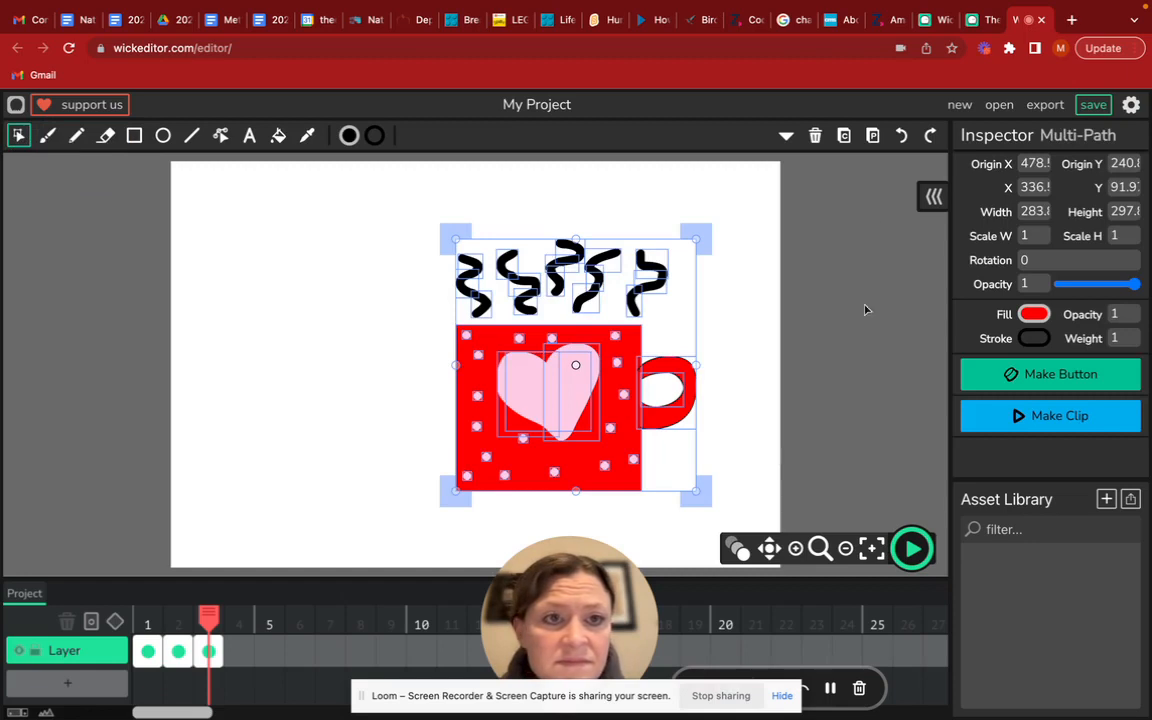
click(844, 137)
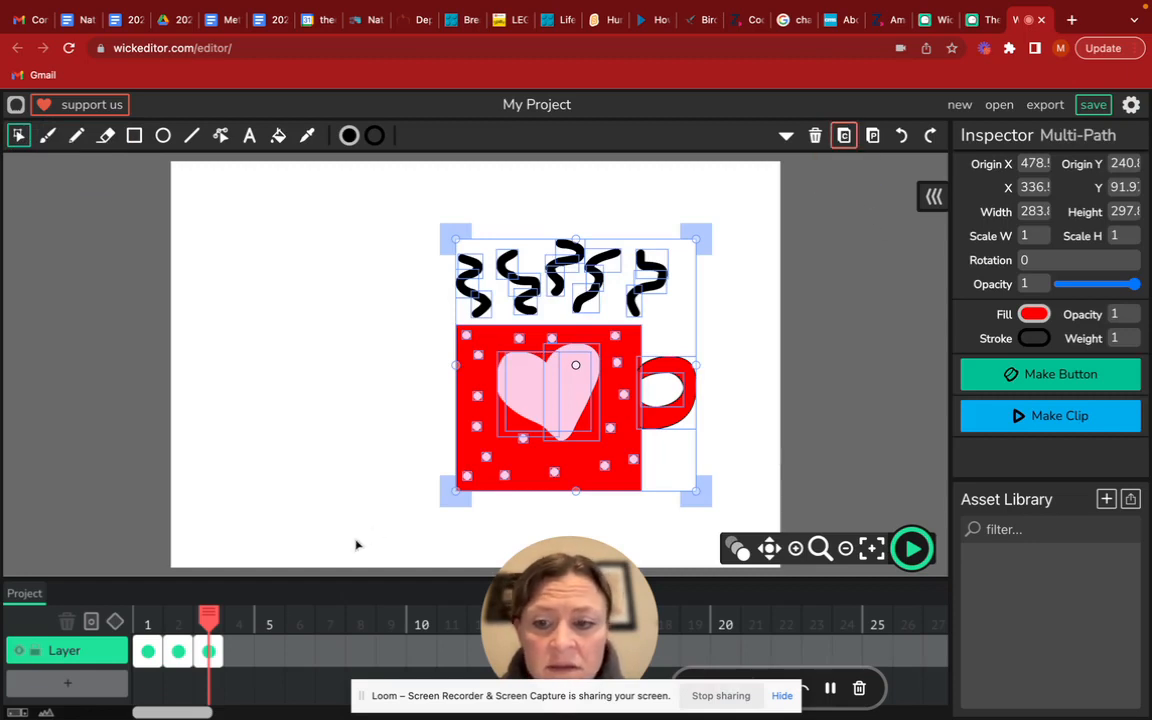
click(238, 652)
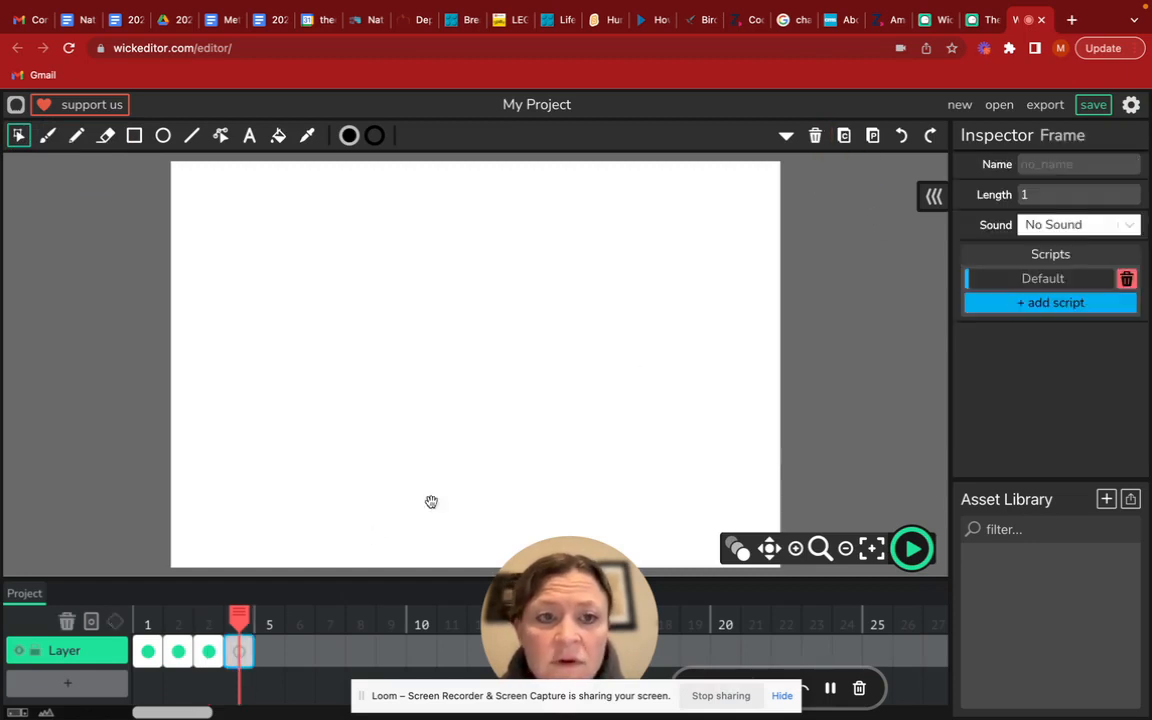
click(872, 138)
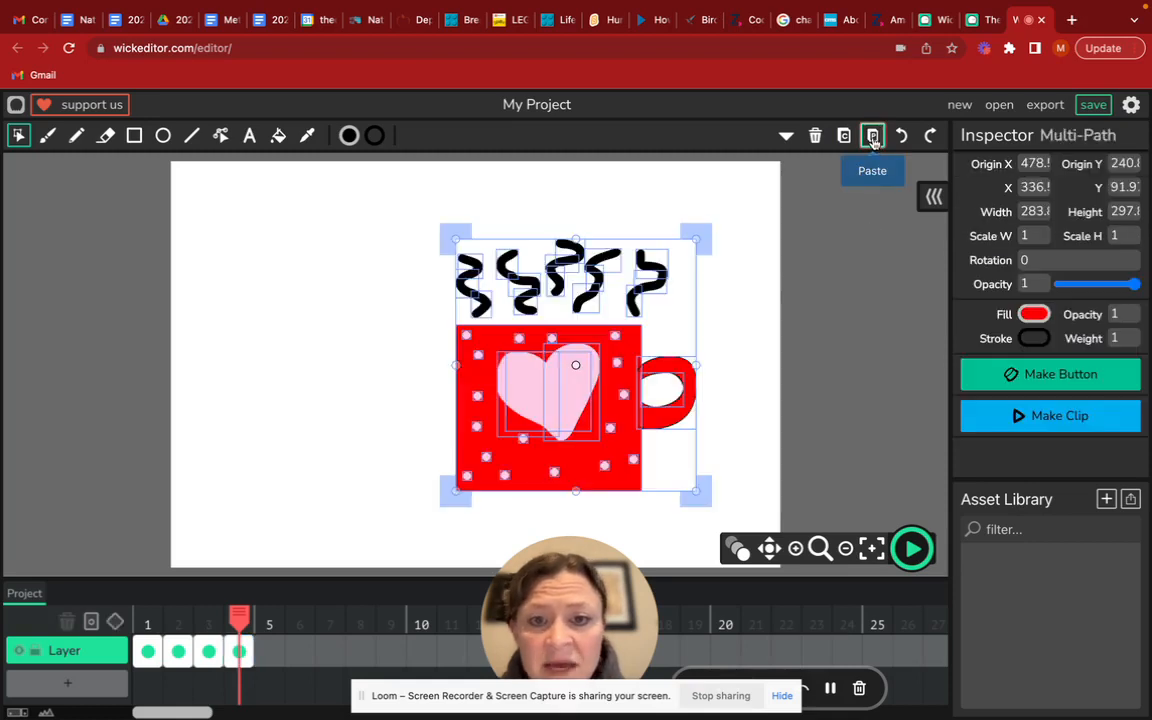
Paint a further curved black Brush segment onto the upper end of each of the five steam lines on frame 4
click(736, 316)
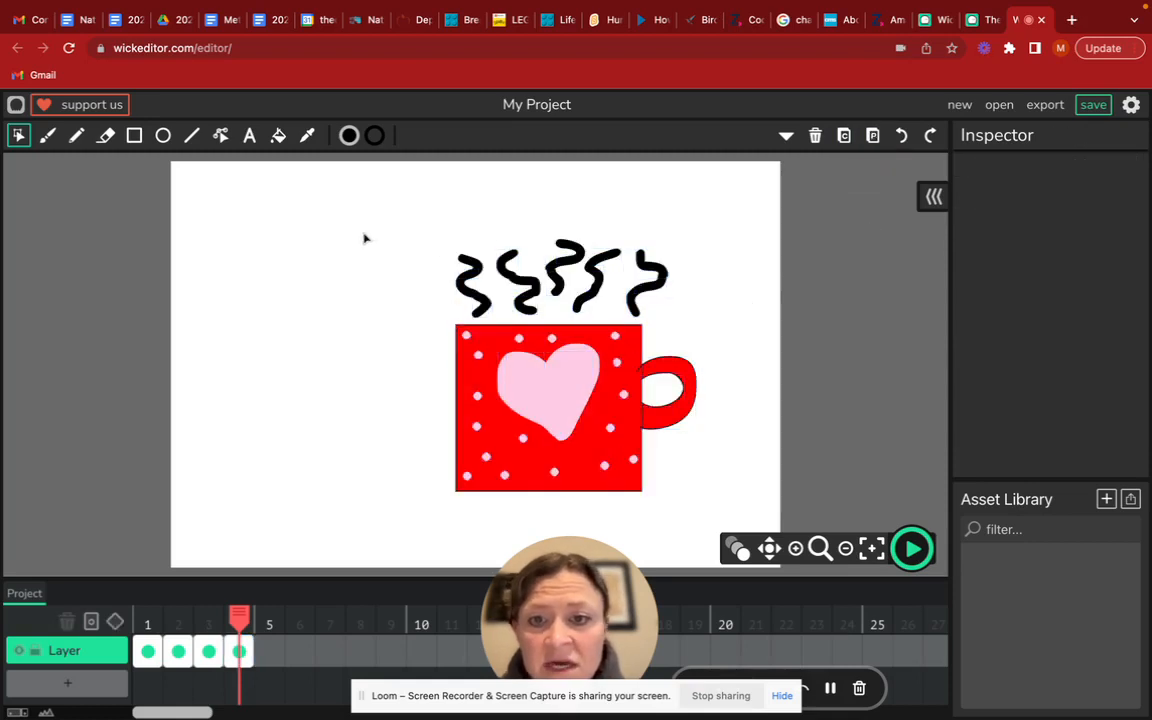
click(47, 135)
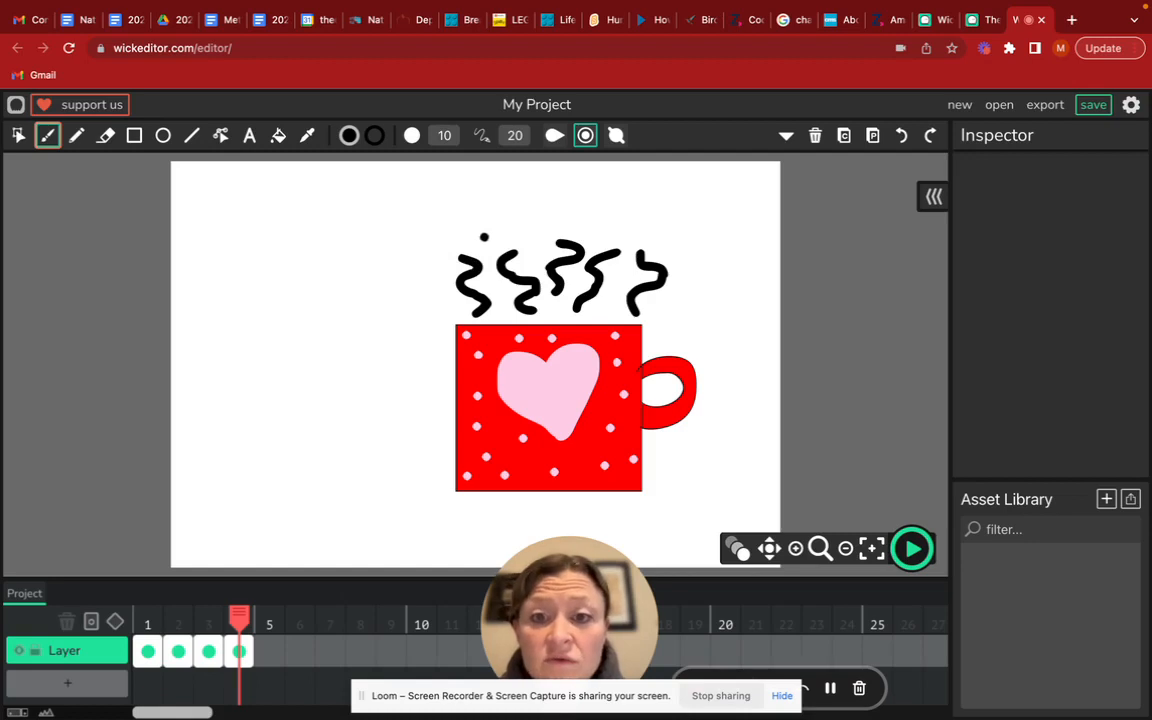
mouse_move(457, 258)
mouse_down()
mouse_move(430, 226)
mouse_move(452, 225)
mouse_up()
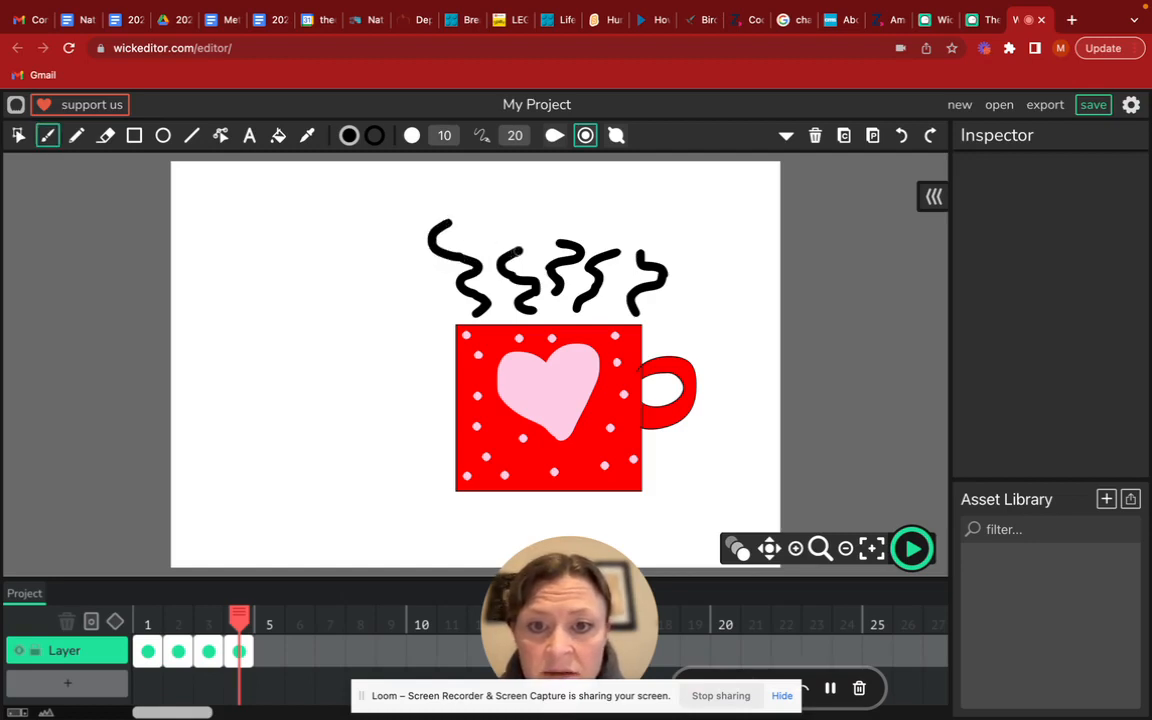
mouse_move(518, 252)
mouse_down()
mouse_move(521, 239)
mouse_move(491, 234)
mouse_move(494, 218)
mouse_up()
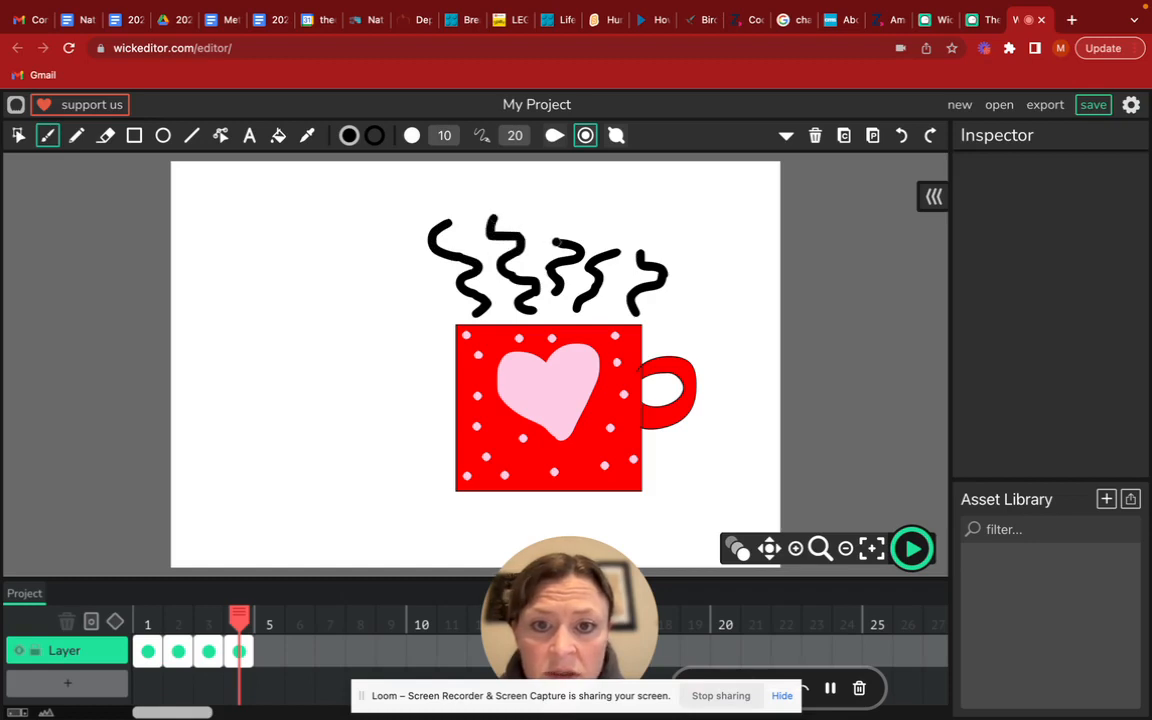
drag(561, 243, 547, 234)
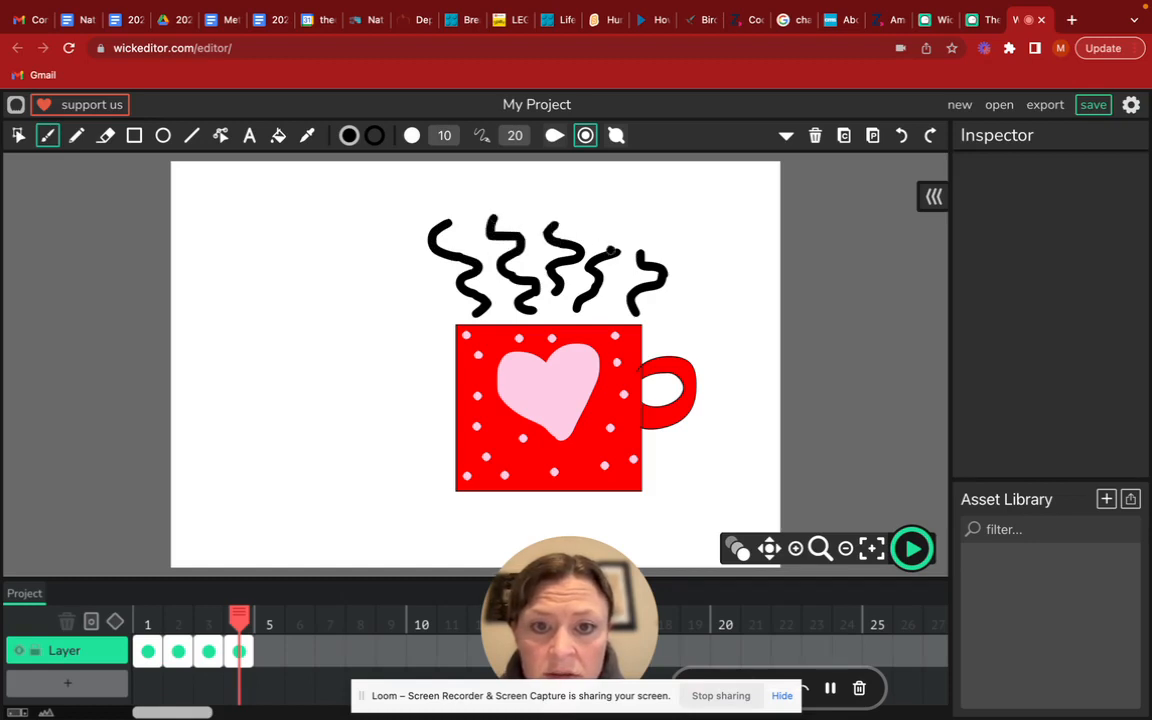
mouse_move(623, 240)
mouse_down()
mouse_move(611, 229)
mouse_move(655, 243)
mouse_move(668, 235)
mouse_up()
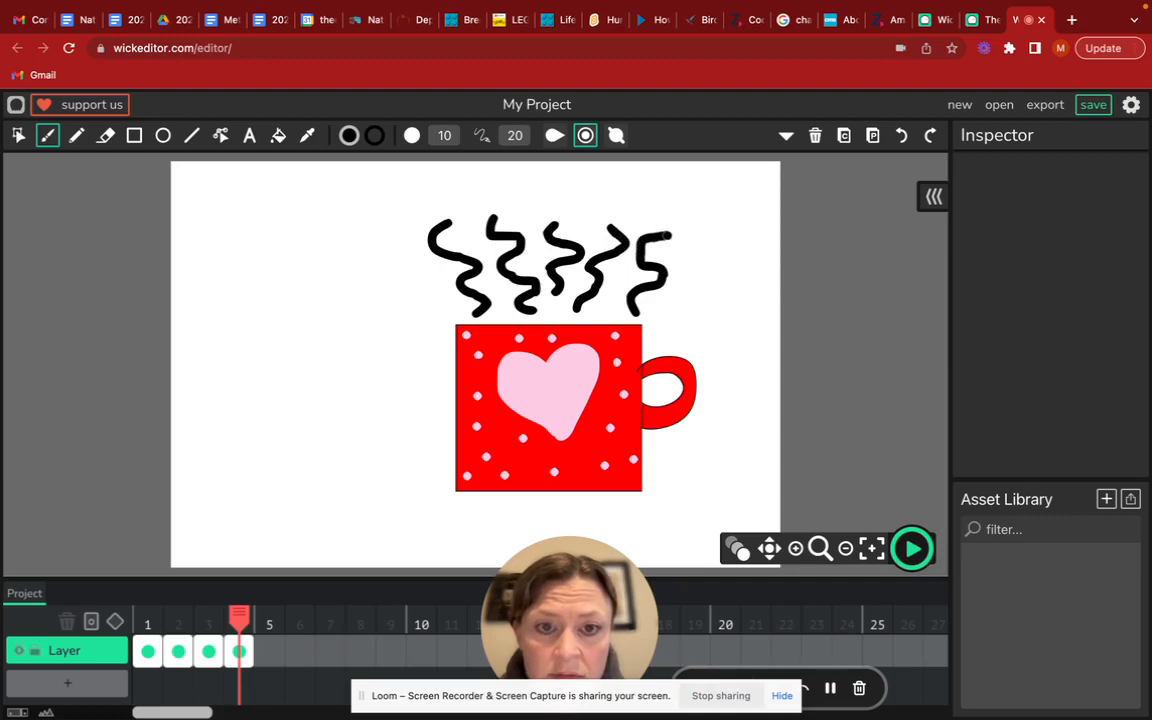
Copy the entire artwork from frame 4 and paste it into a new frame 5
click(16, 136)
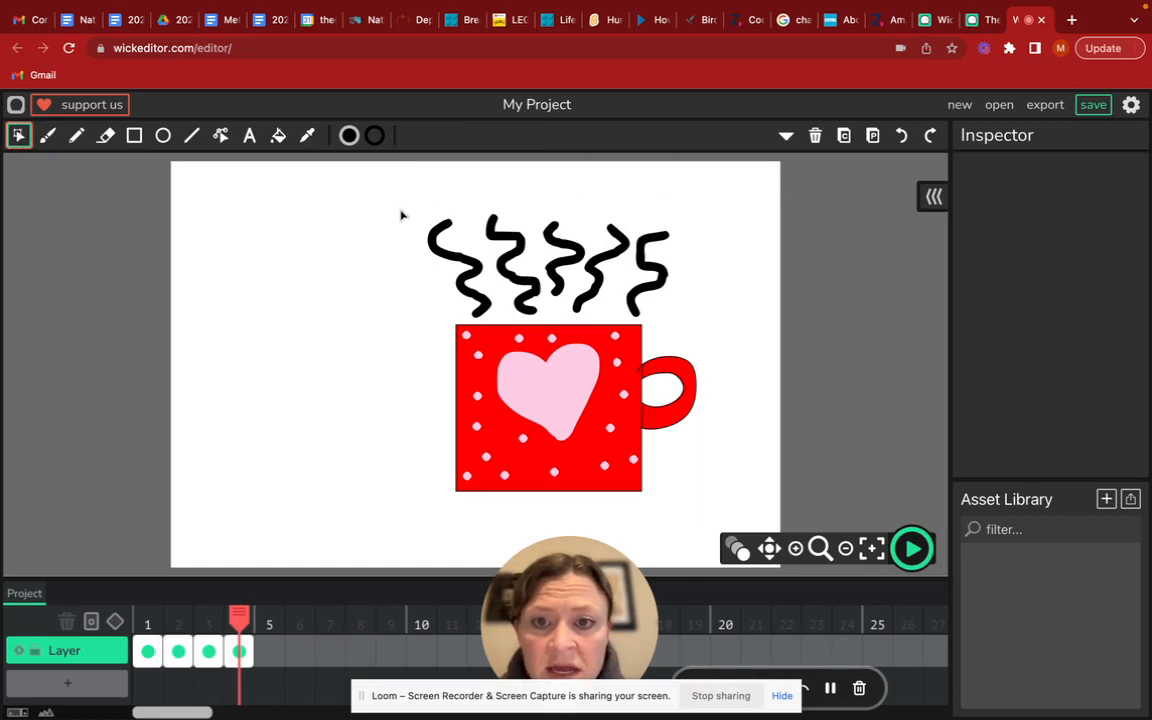
mouse_move(401, 214)
mouse_down()
mouse_move(627, 224)
mouse_move(748, 481)
mouse_move(743, 520)
mouse_up()
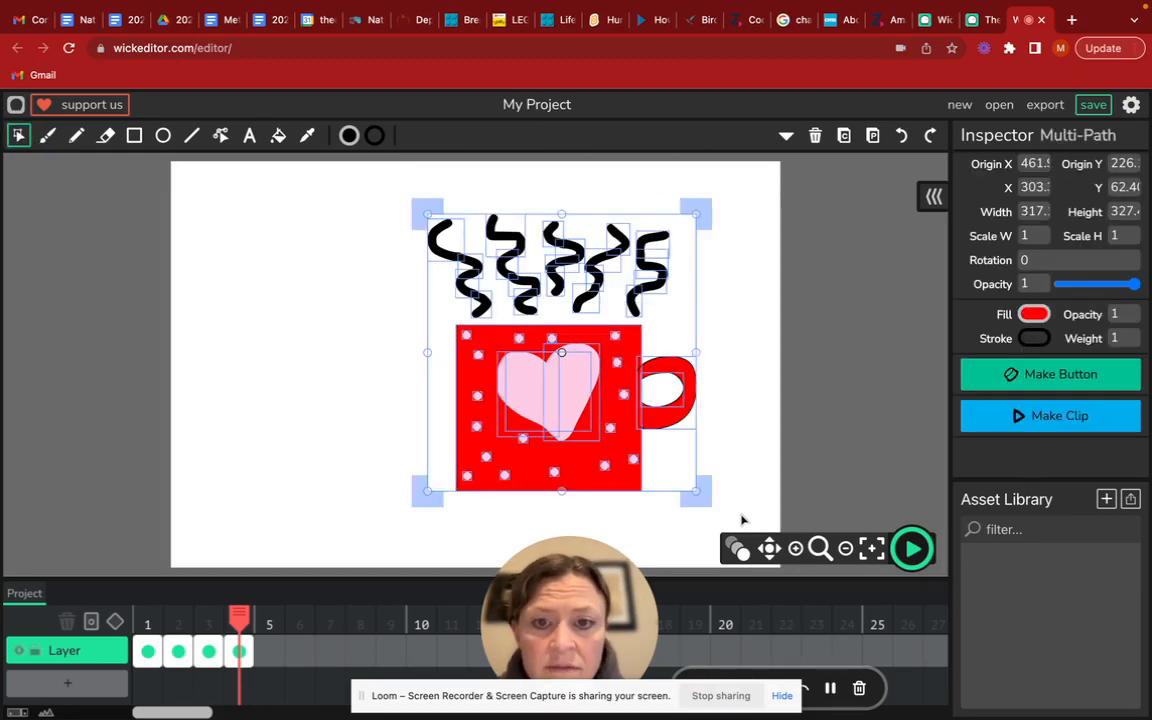
click(844, 138)
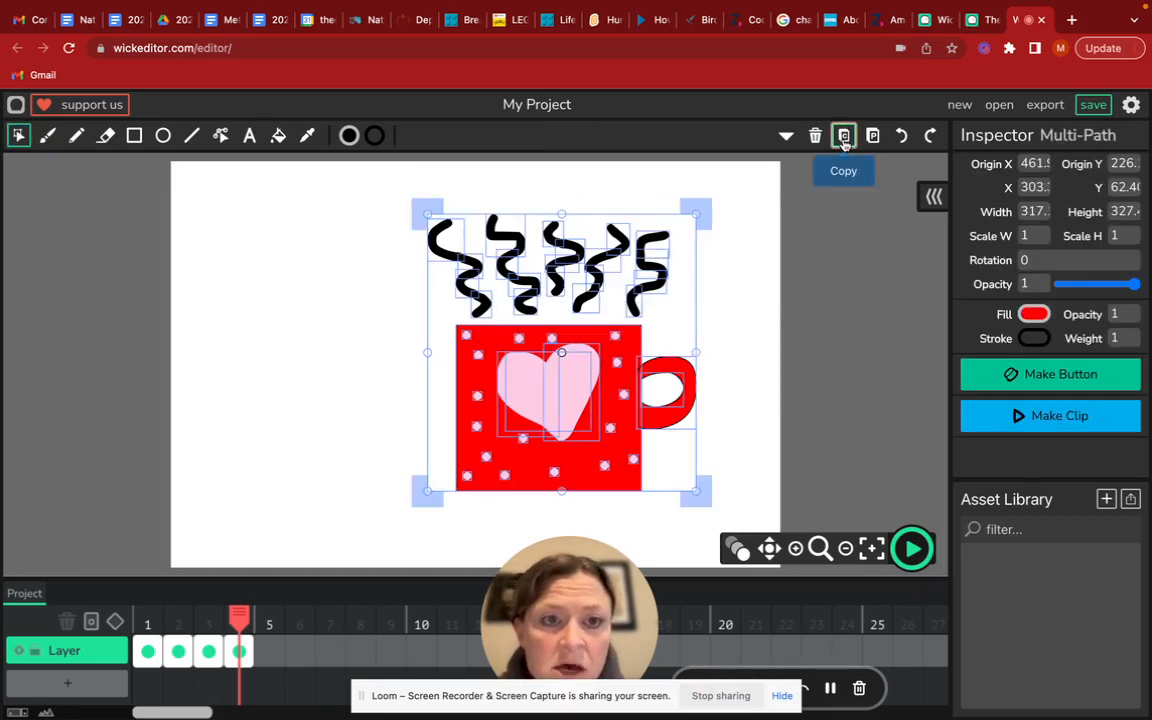
click(269, 653)
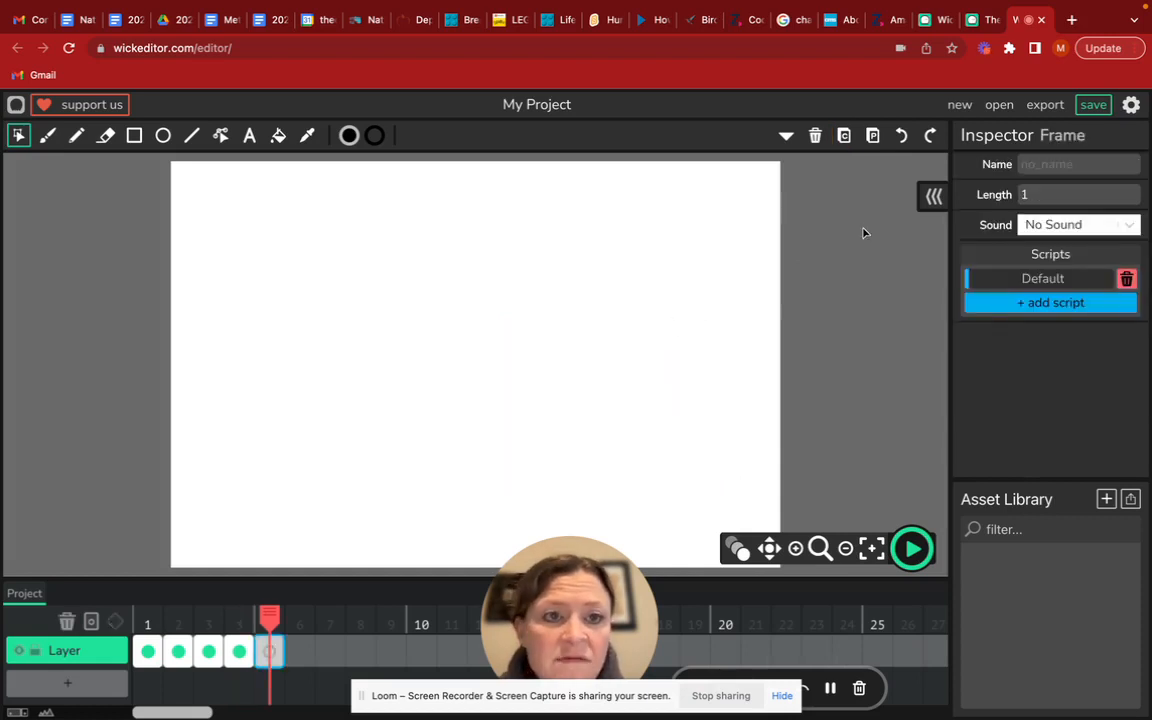
click(873, 137)
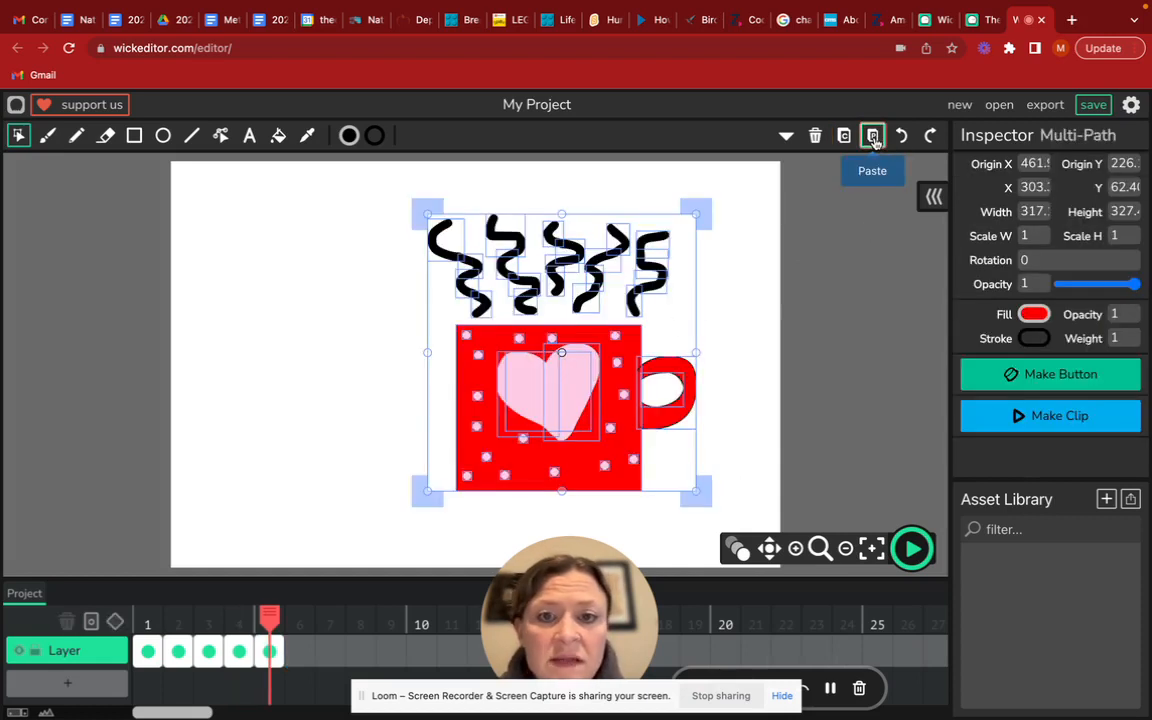
Make the five steam lines on frame 5 taller by adding a curved black Brush stroke to each upper end
click(752, 342)
click(47, 136)
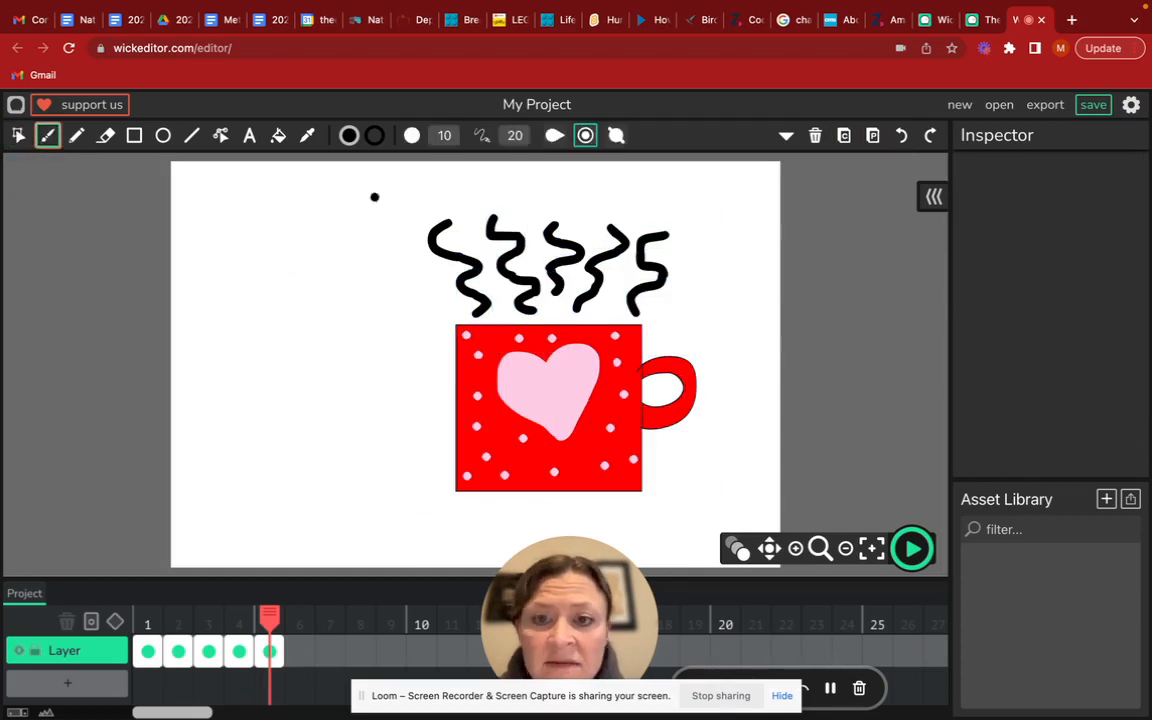
mouse_move(452, 222)
mouse_down()
mouse_move(436, 199)
mouse_move(511, 210)
mouse_move(491, 196)
mouse_up()
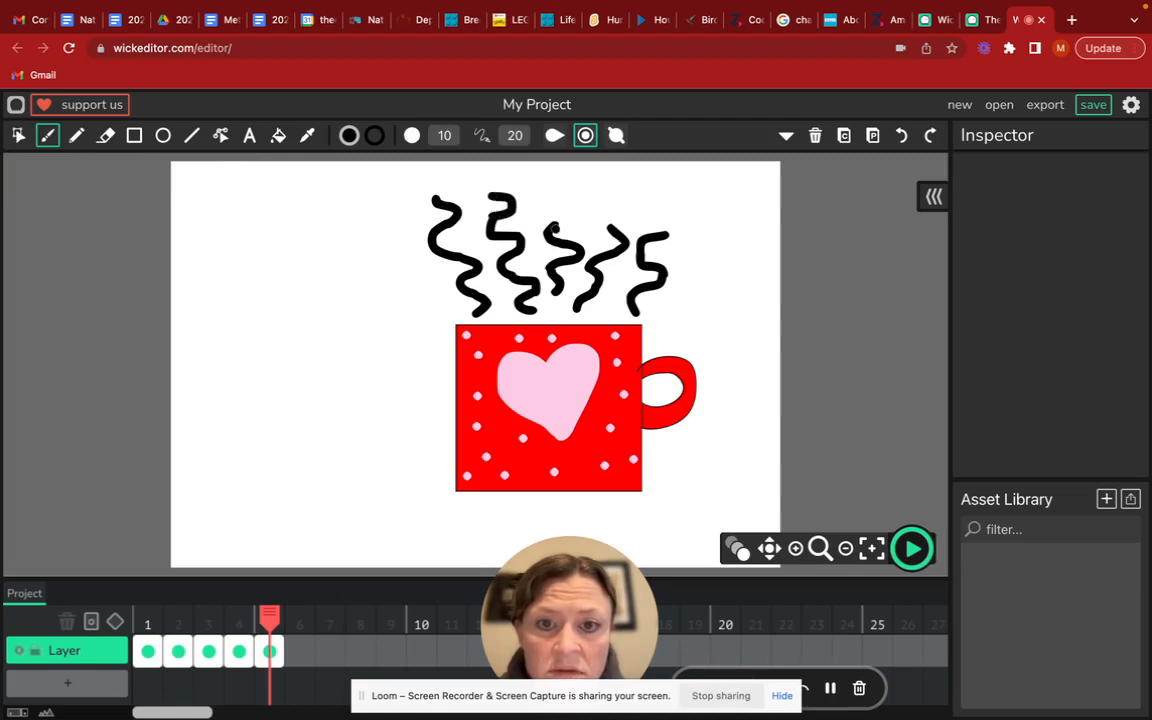
mouse_move(552, 227)
mouse_down()
mouse_move(563, 212)
mouse_move(540, 198)
mouse_up()
drag(602, 227, 602, 204)
mouse_move(665, 235)
mouse_down()
mouse_move(648, 220)
mouse_move(652, 207)
mouse_move(670, 212)
mouse_up()
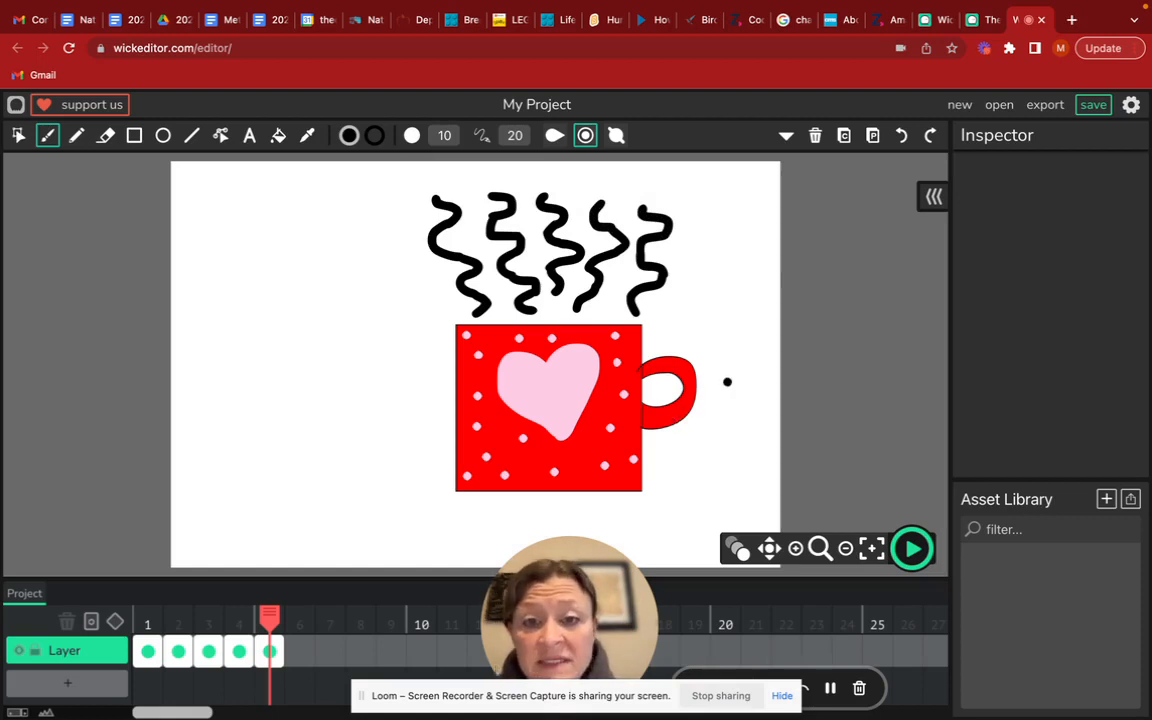
Preview the five-frame steam animation at its current speed and stop the playback
click(913, 551)
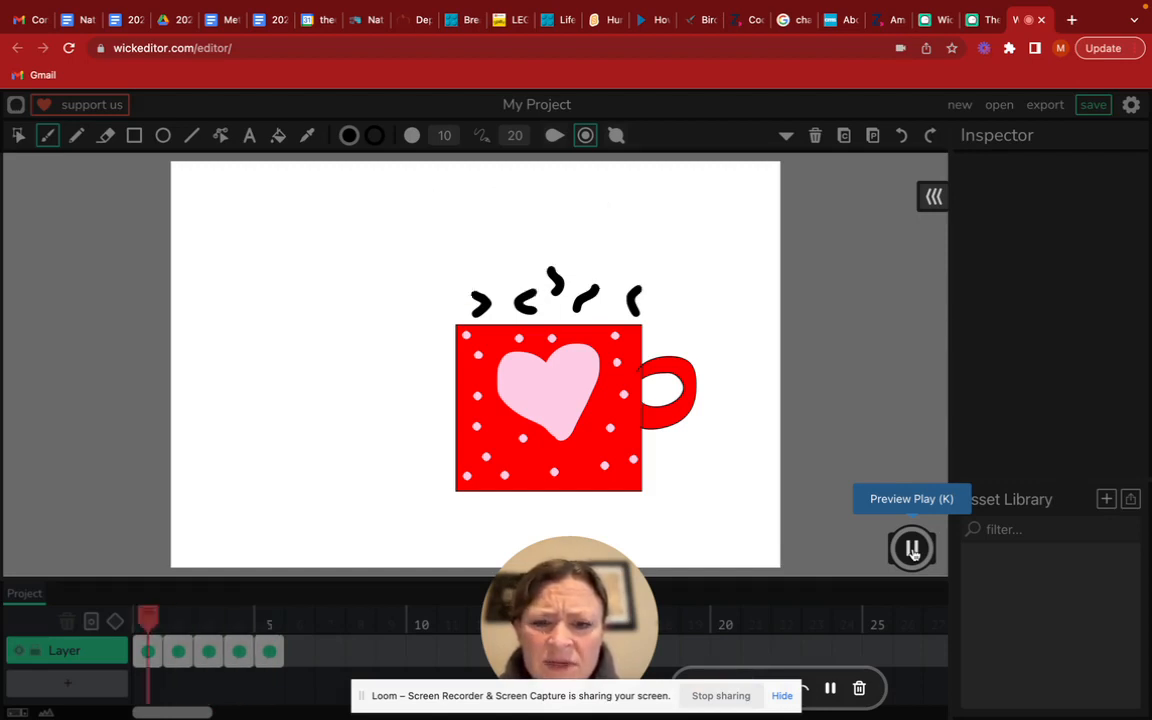
click(913, 551)
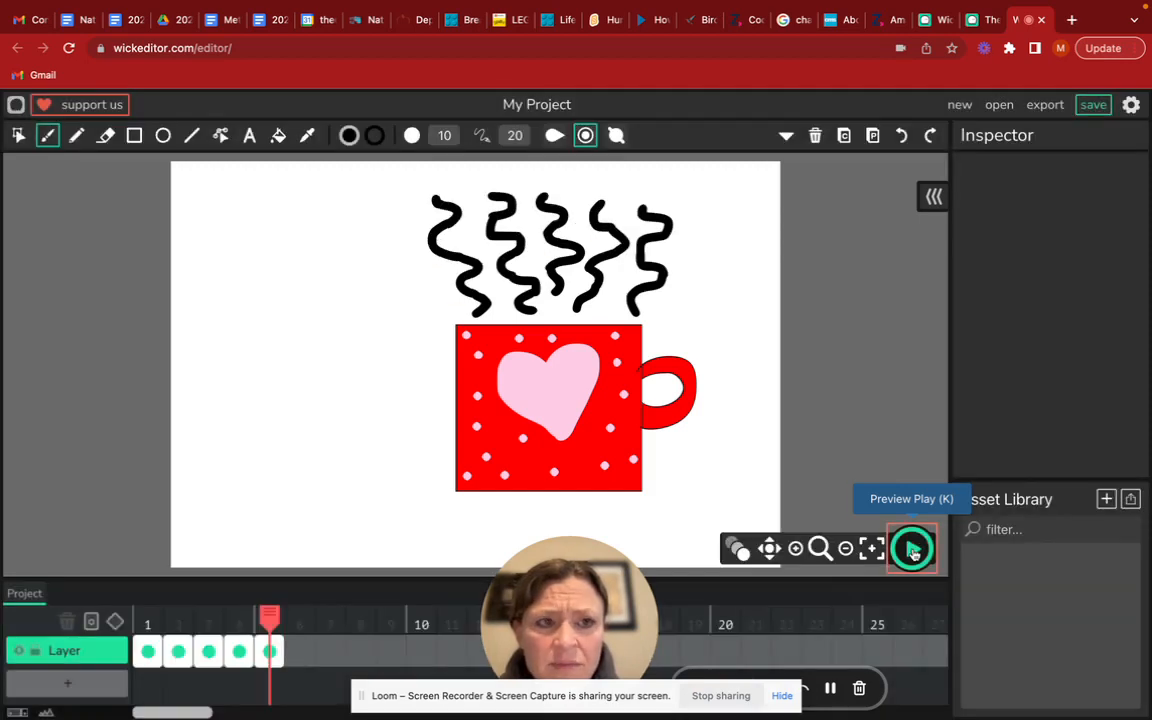
Set the project framerate to 8 FPS, apply it, and preview the animation at that speed
click(1131, 105)
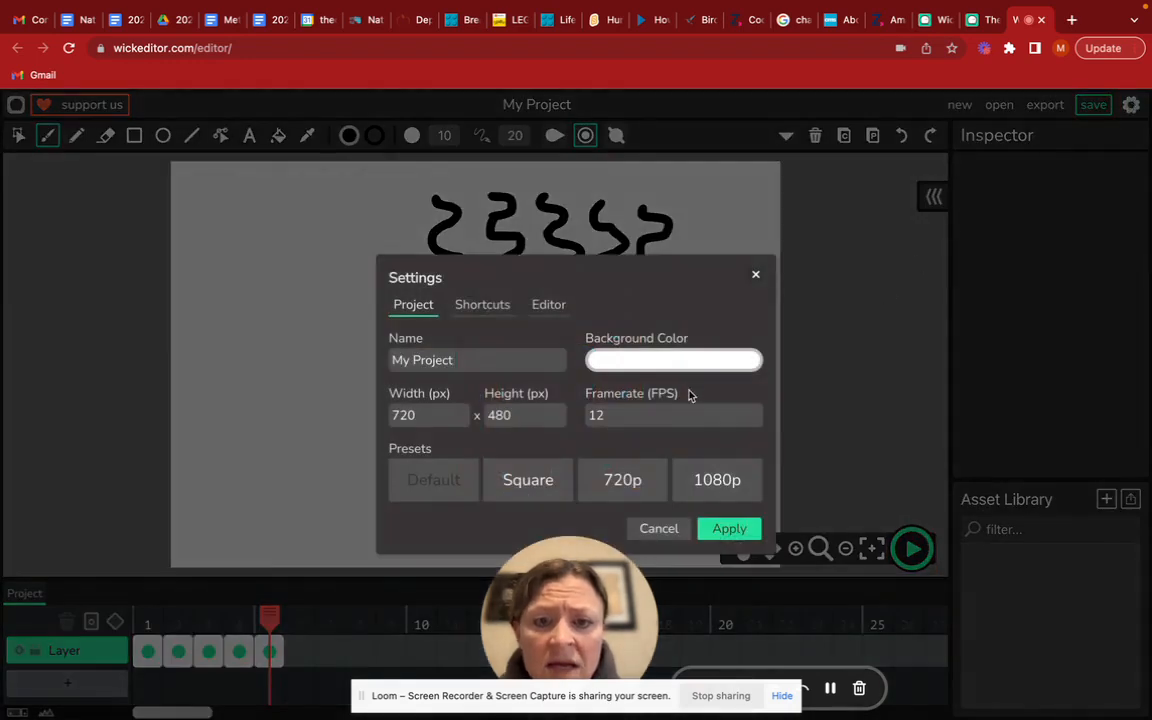
click(638, 415)
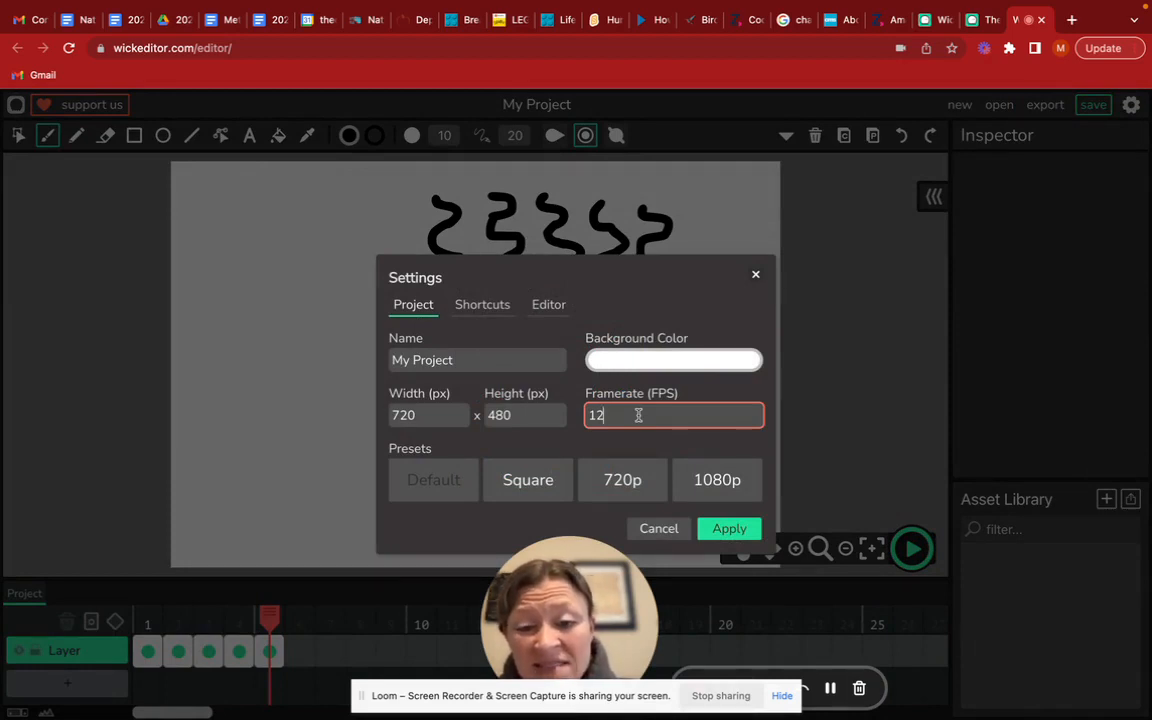
key(BackSpace)
key(BackSpace)
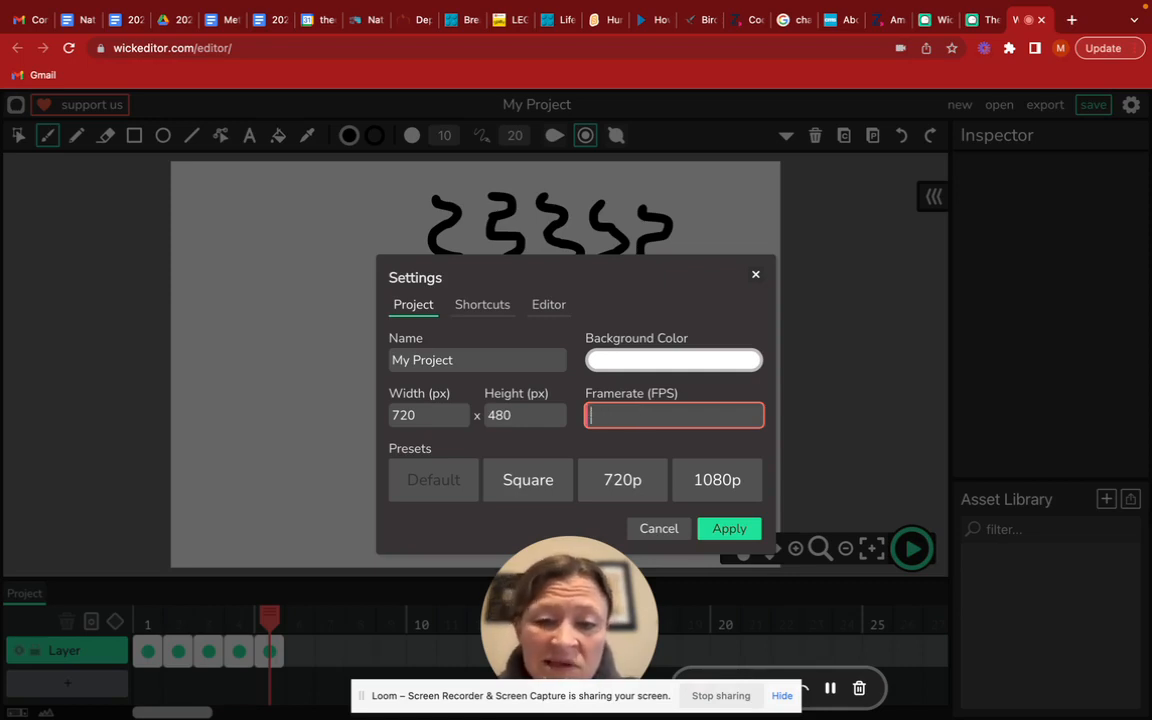
text(8)
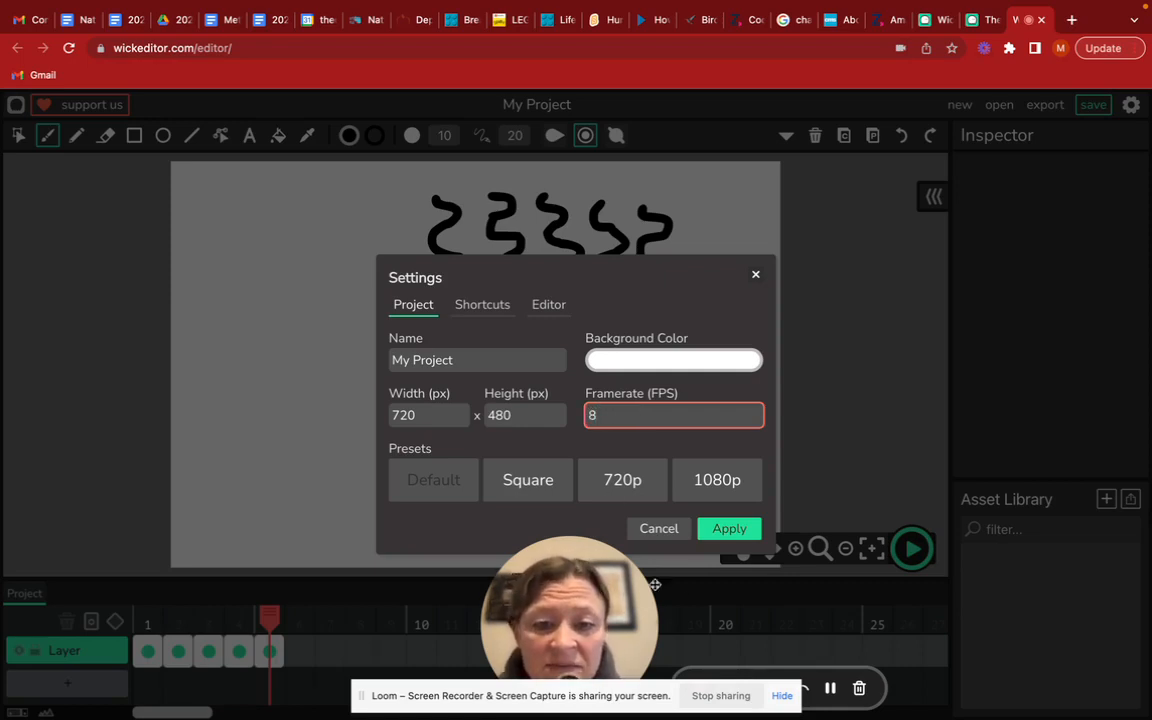
click(729, 528)
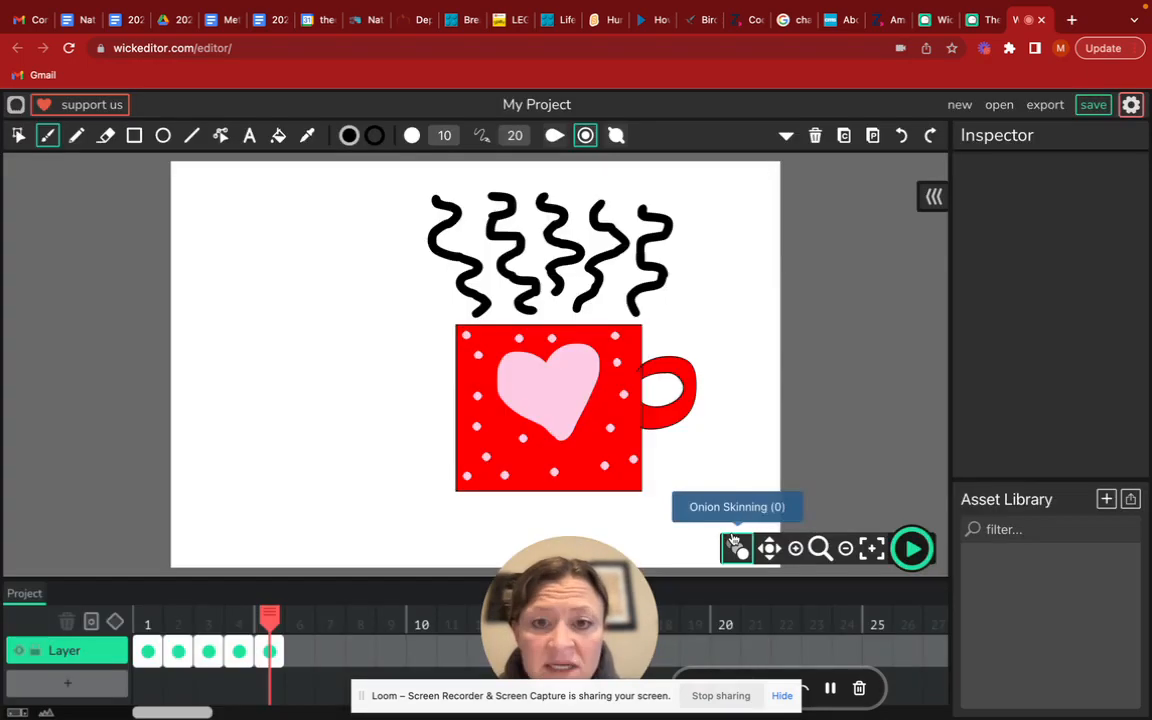
click(914, 550)
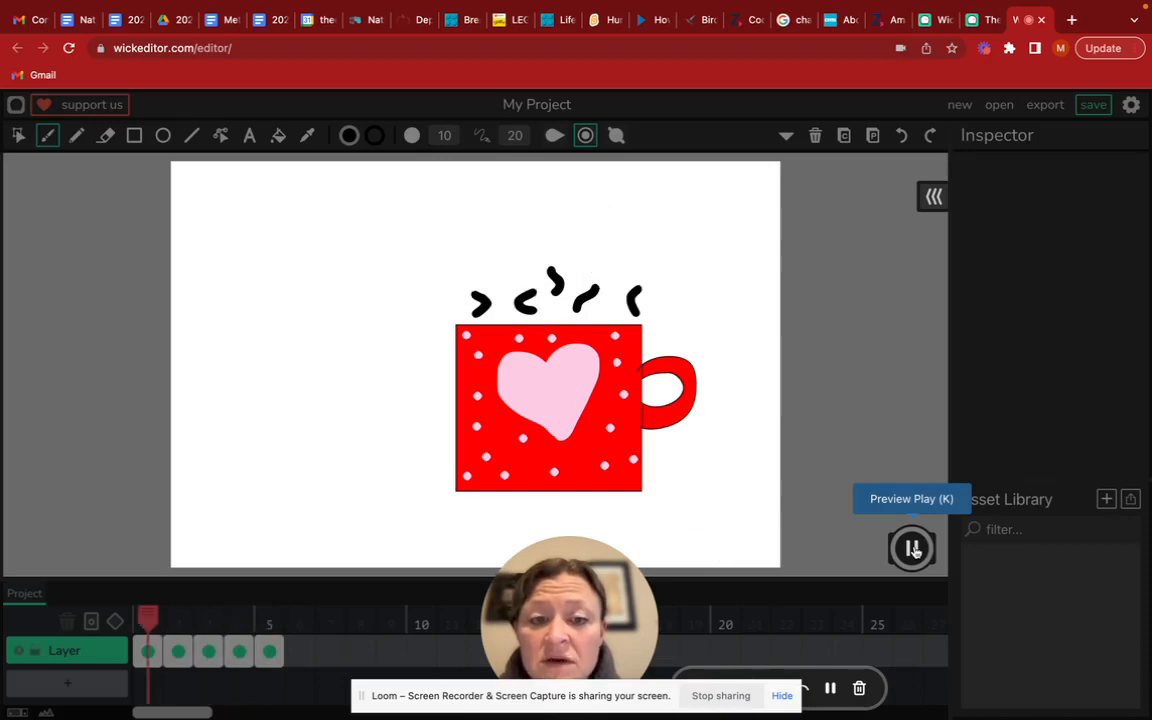
click(913, 549)
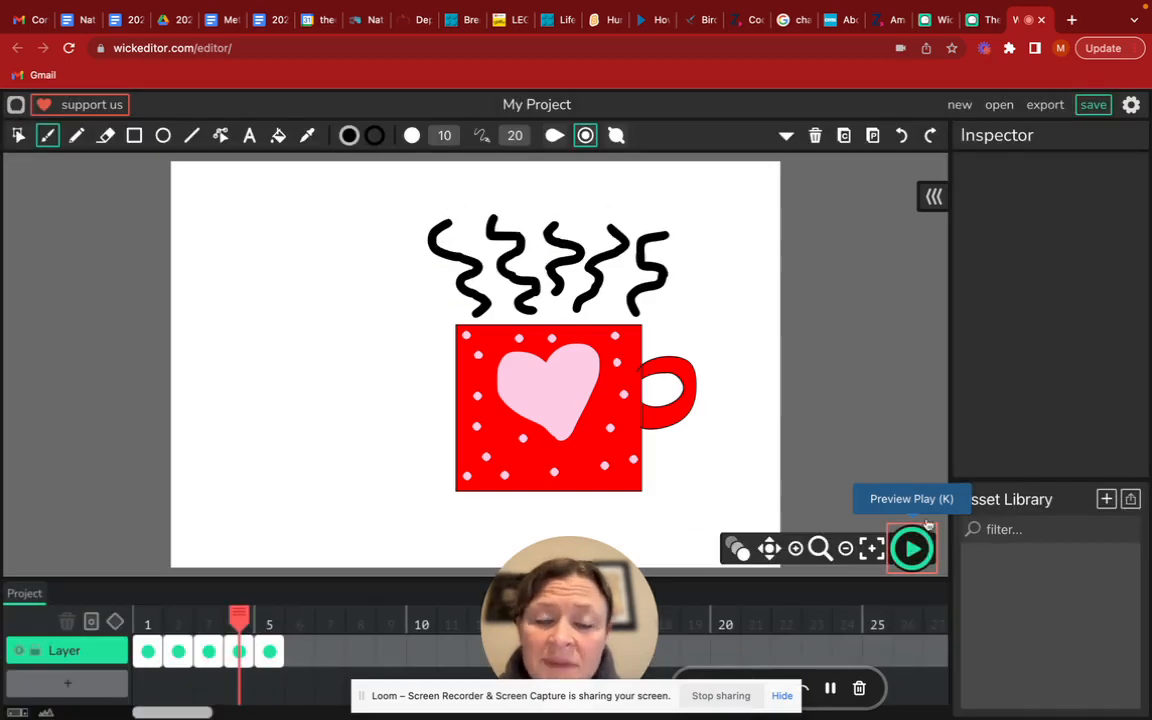
Set the project framerate to 4 FPS in the project settings
click(1131, 104)
click(699, 418)
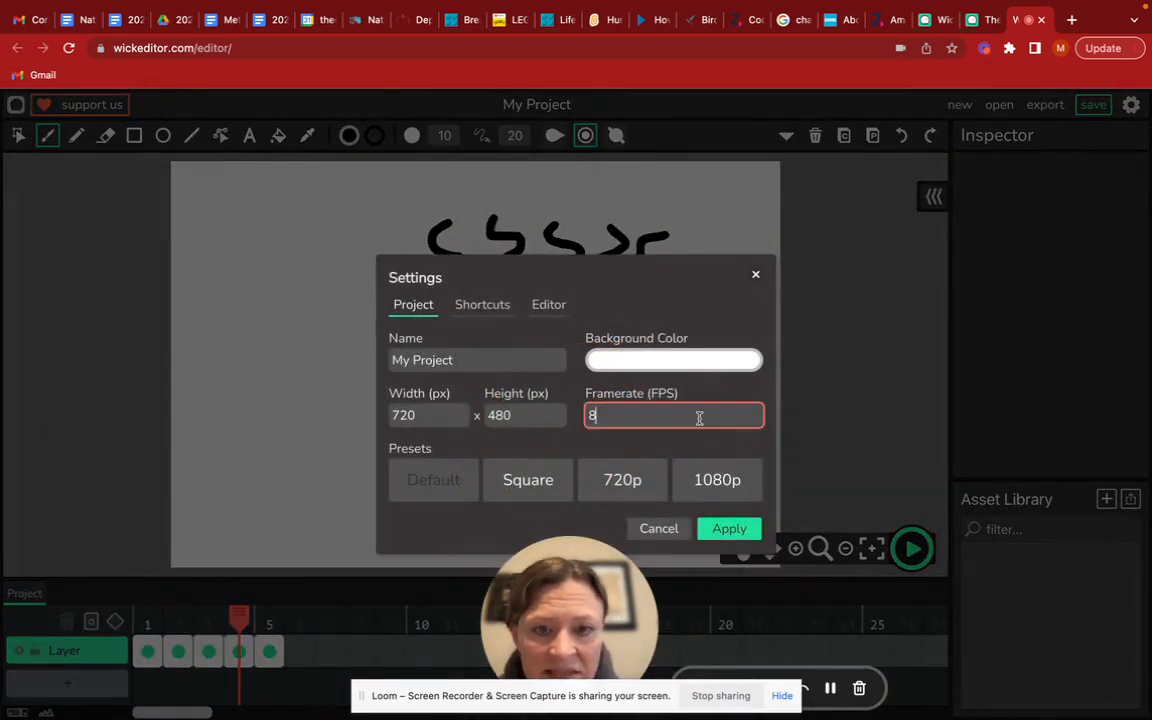
key(BackSpace)
text(4)
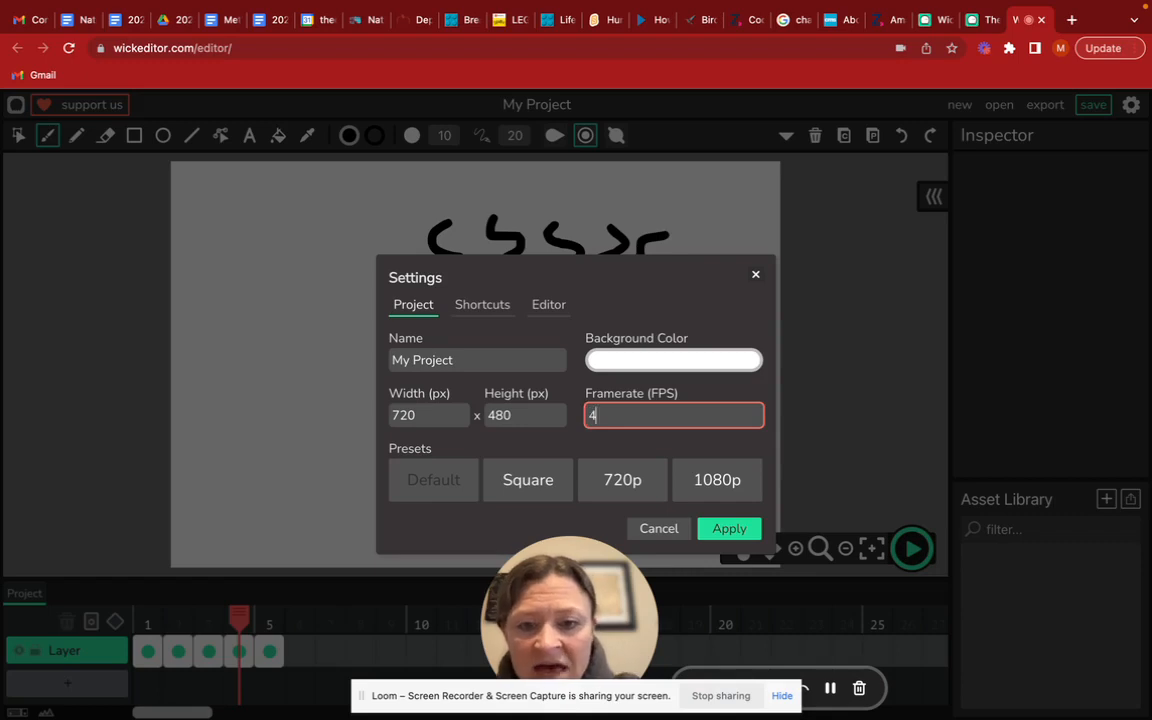